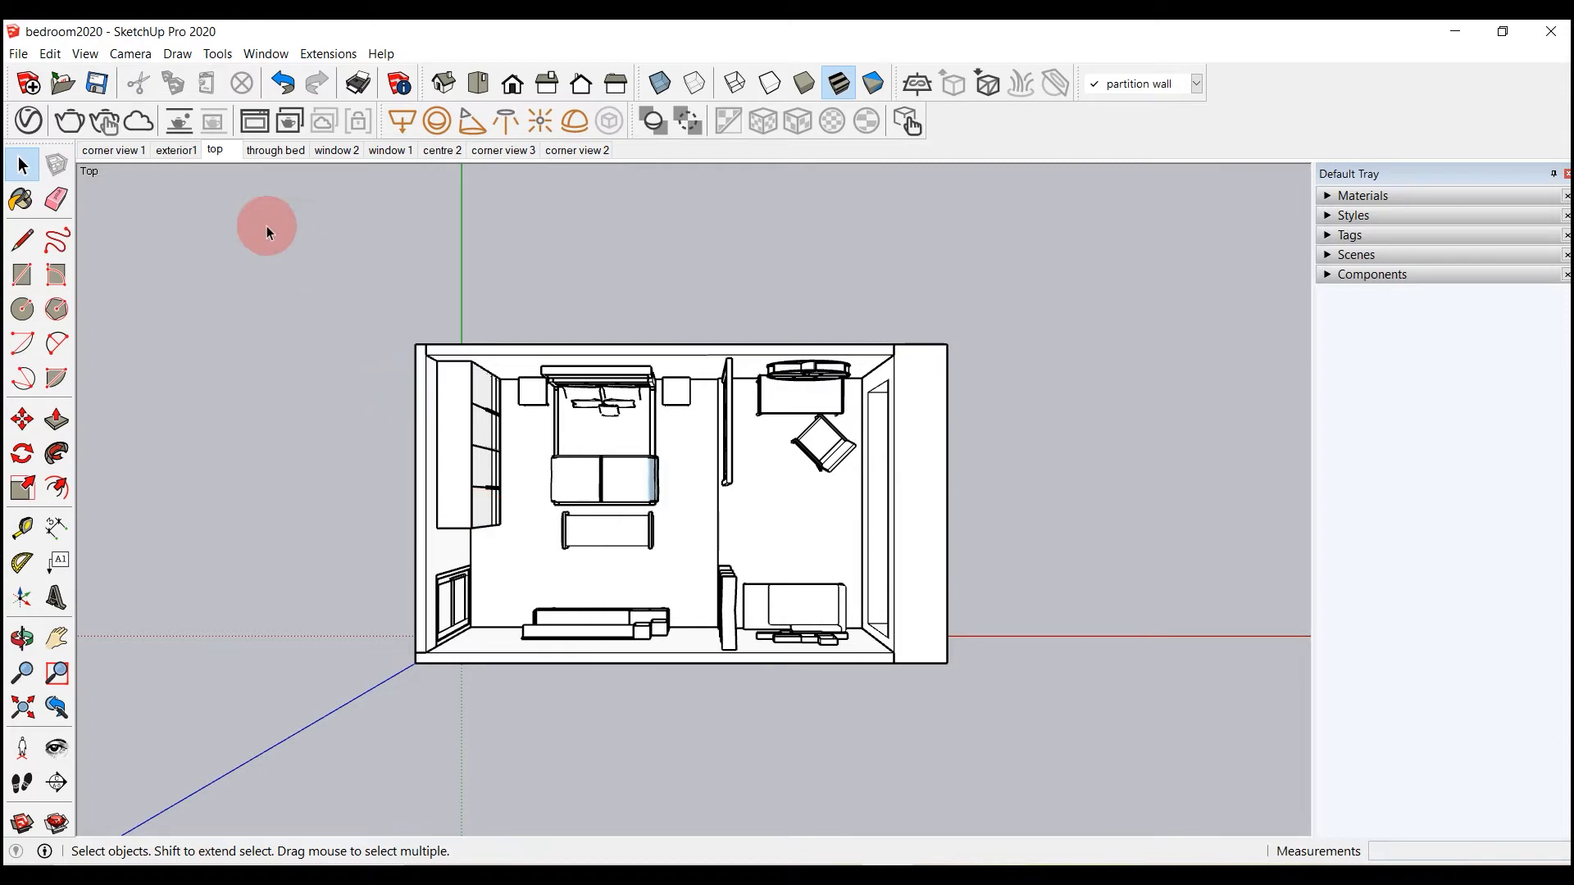
Step: Look through the saved scenes from corner view 1 to corner view 3, then return to the top scene
{"action": "left_click", "coordinate": [125, 155]}
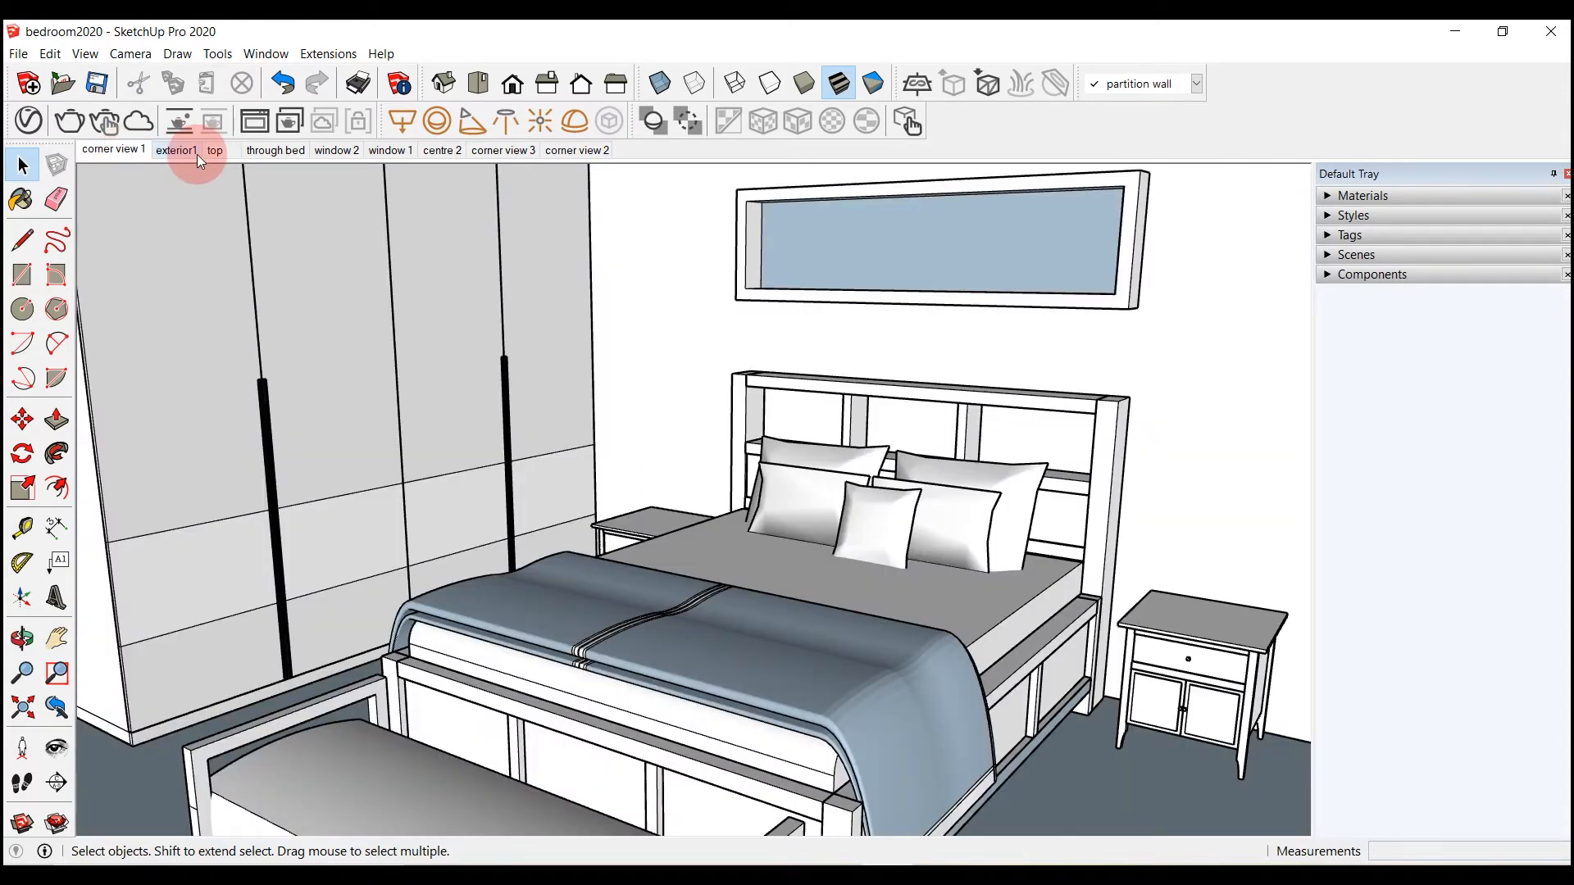
{"action": "left_click", "coordinate": [197, 154]}
{"action": "left_click", "coordinate": [215, 150]}
{"action": "left_click", "coordinate": [276, 151]}
{"action": "left_click", "coordinate": [332, 151]}
{"action": "left_click", "coordinate": [392, 151]}
{"action": "left_click", "coordinate": [447, 152]}
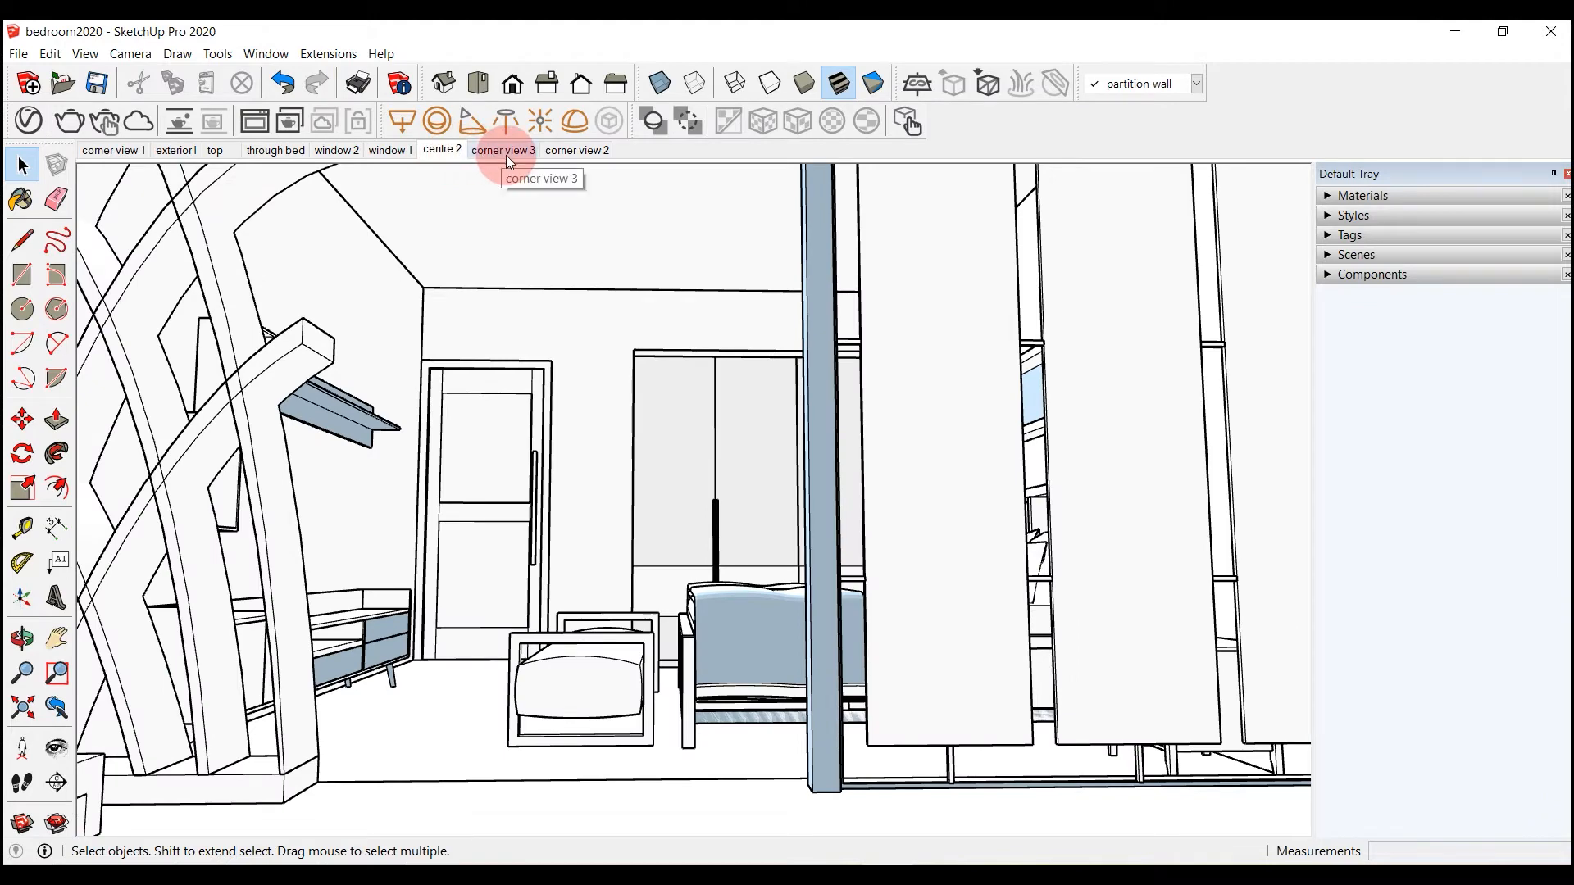
{"action": "left_click", "coordinate": [518, 155]}
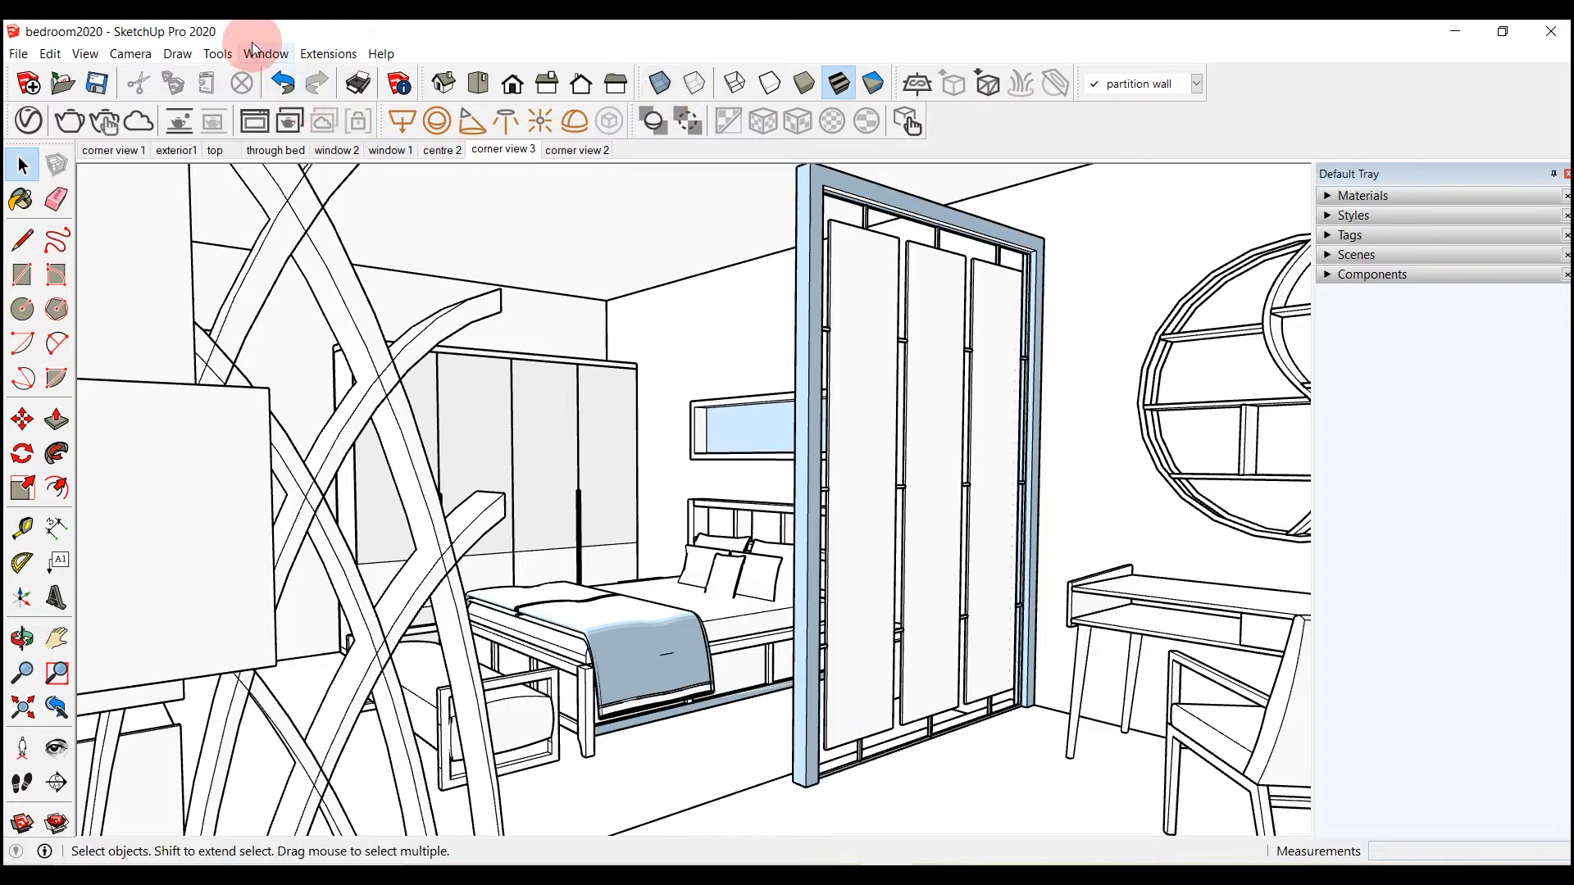
{"action": "left_click", "coordinate": [214, 152]}
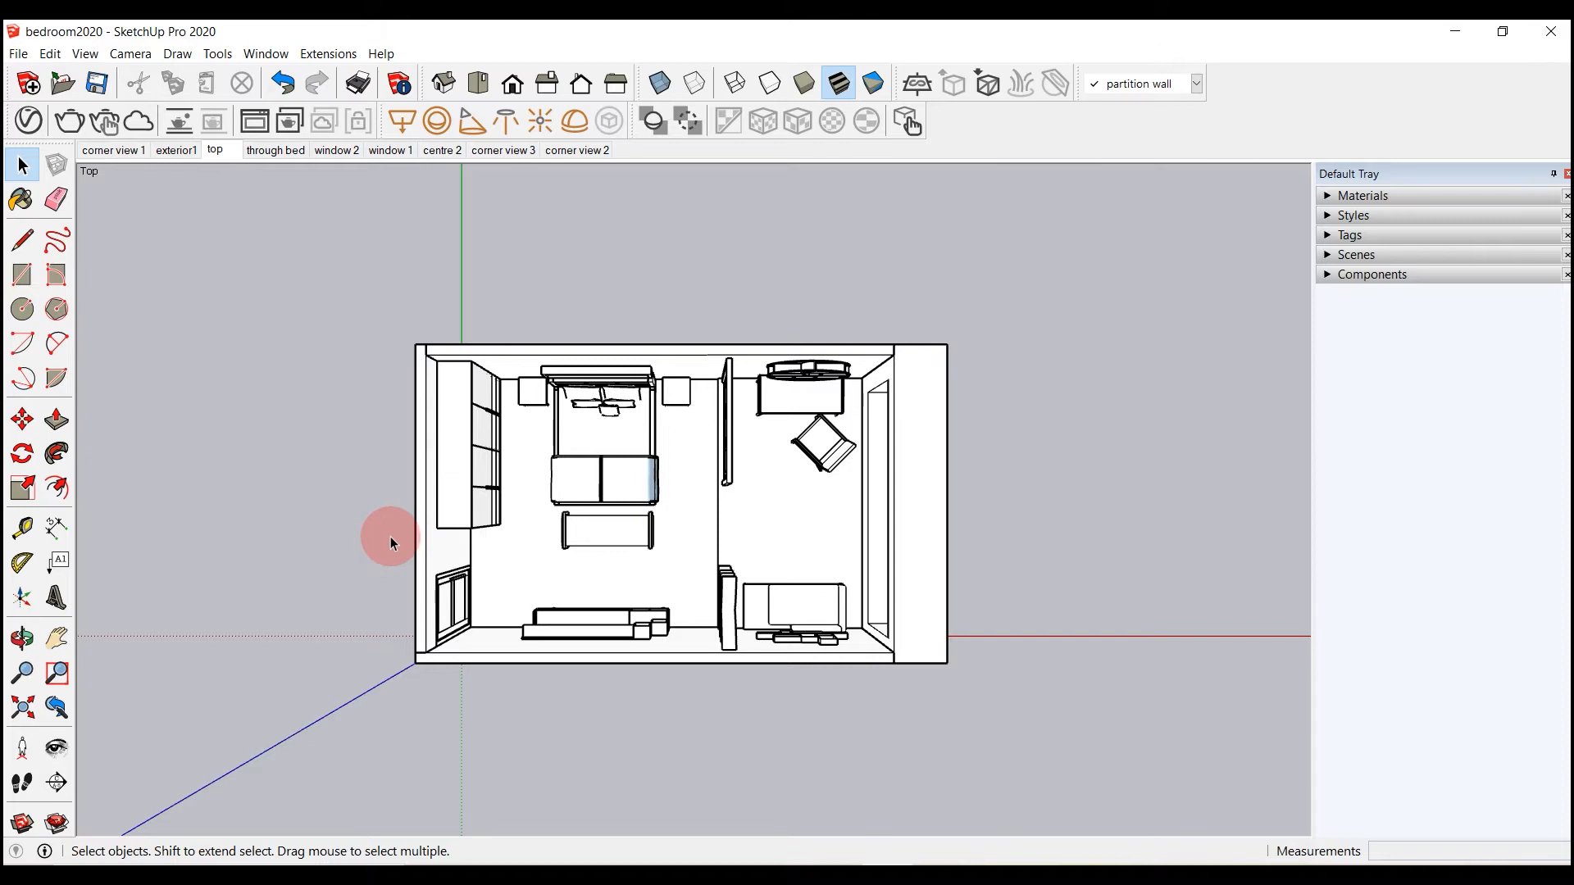
Step: Add the Shadows settings to the default tray
{"action": "left_click", "coordinate": [279, 53]}
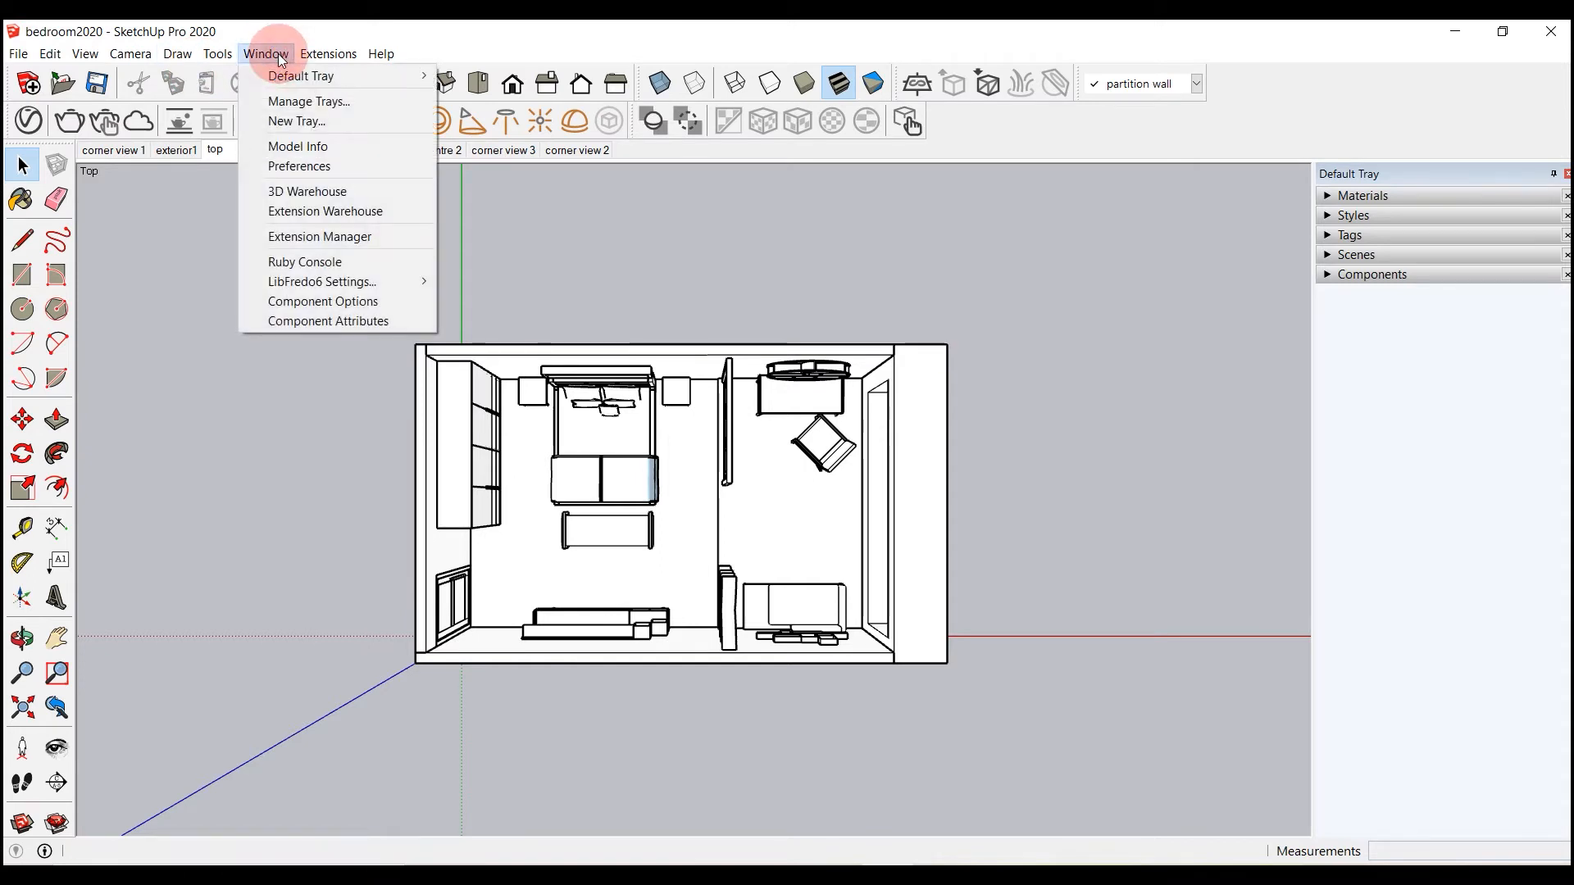
{"action": "mouse_move", "coordinate": [309, 73]}
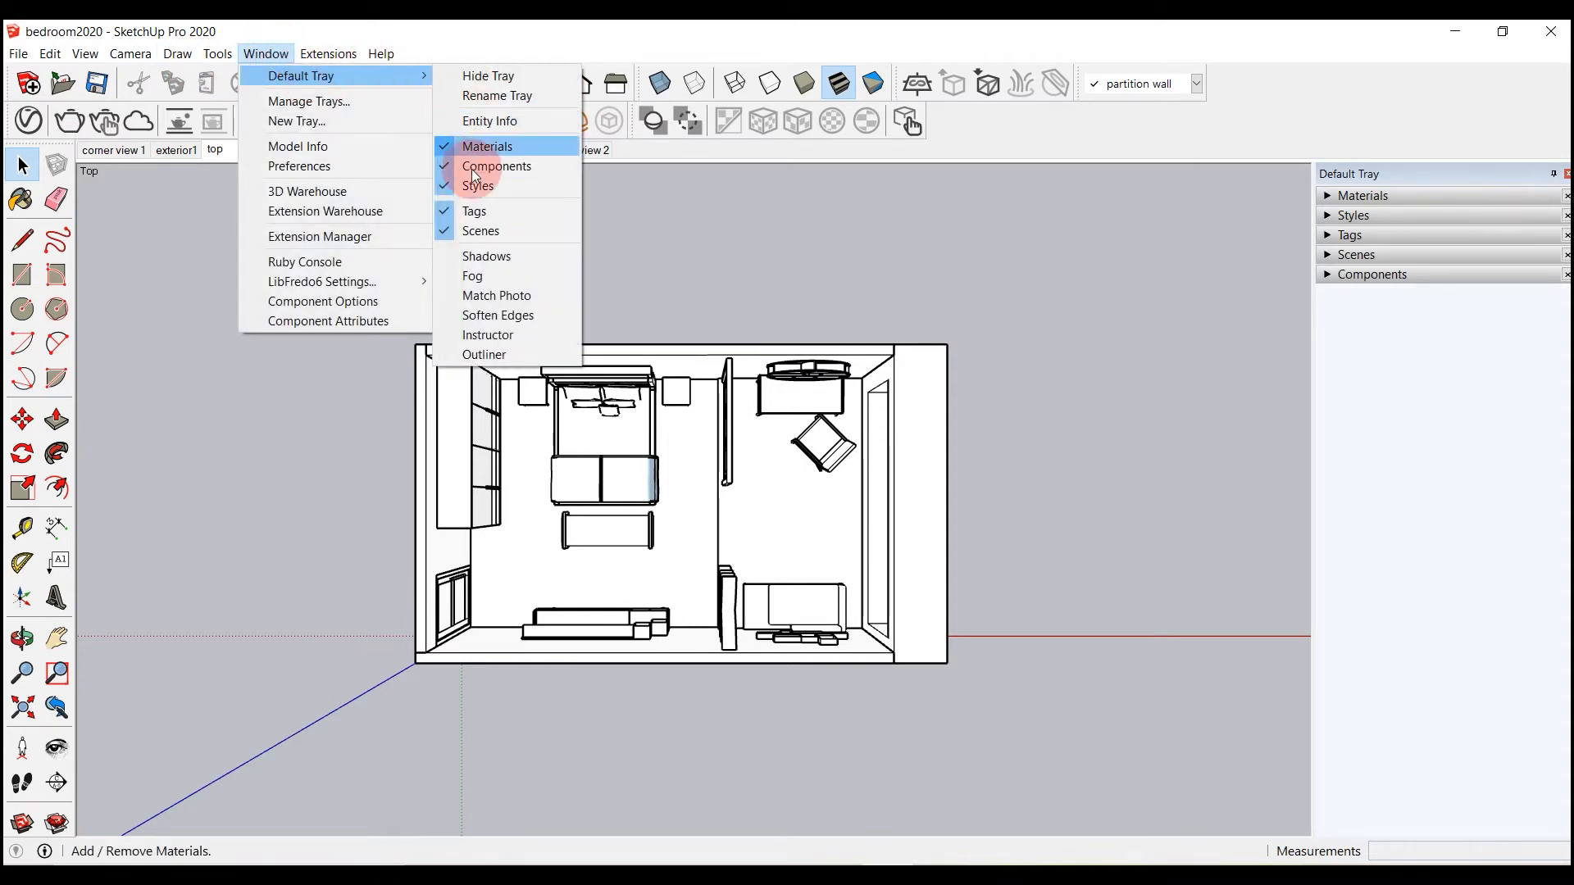
{"action": "left_click", "coordinate": [489, 256]}
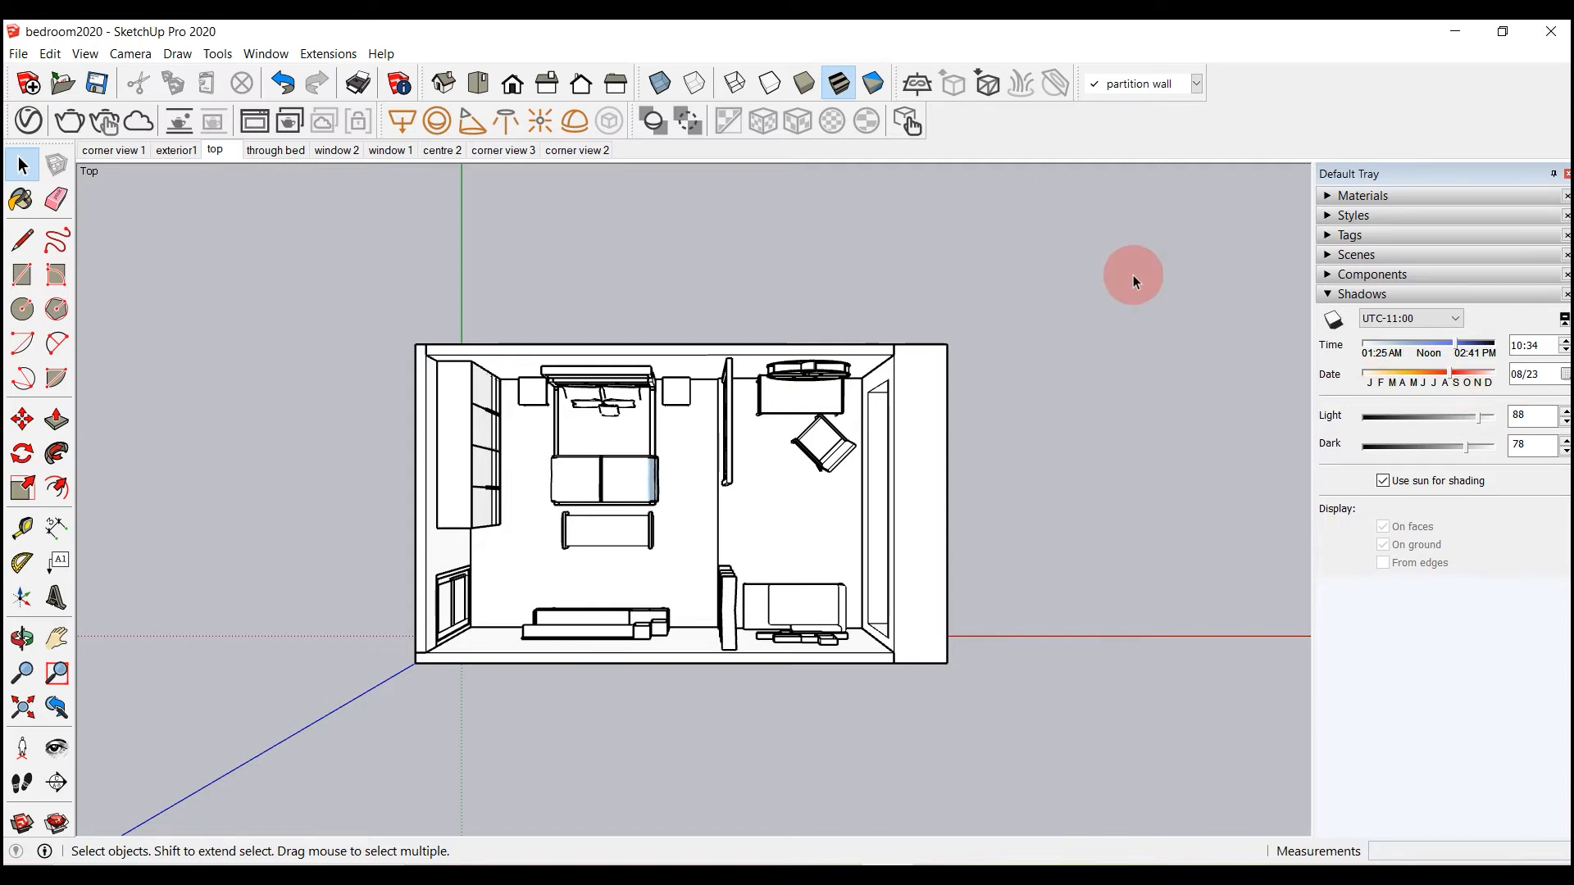
Step: Switch to the exterior1 scene, start a V-Ray interactive render and move the frame buffer clear of the shadow settings
{"action": "left_click", "coordinate": [161, 153]}
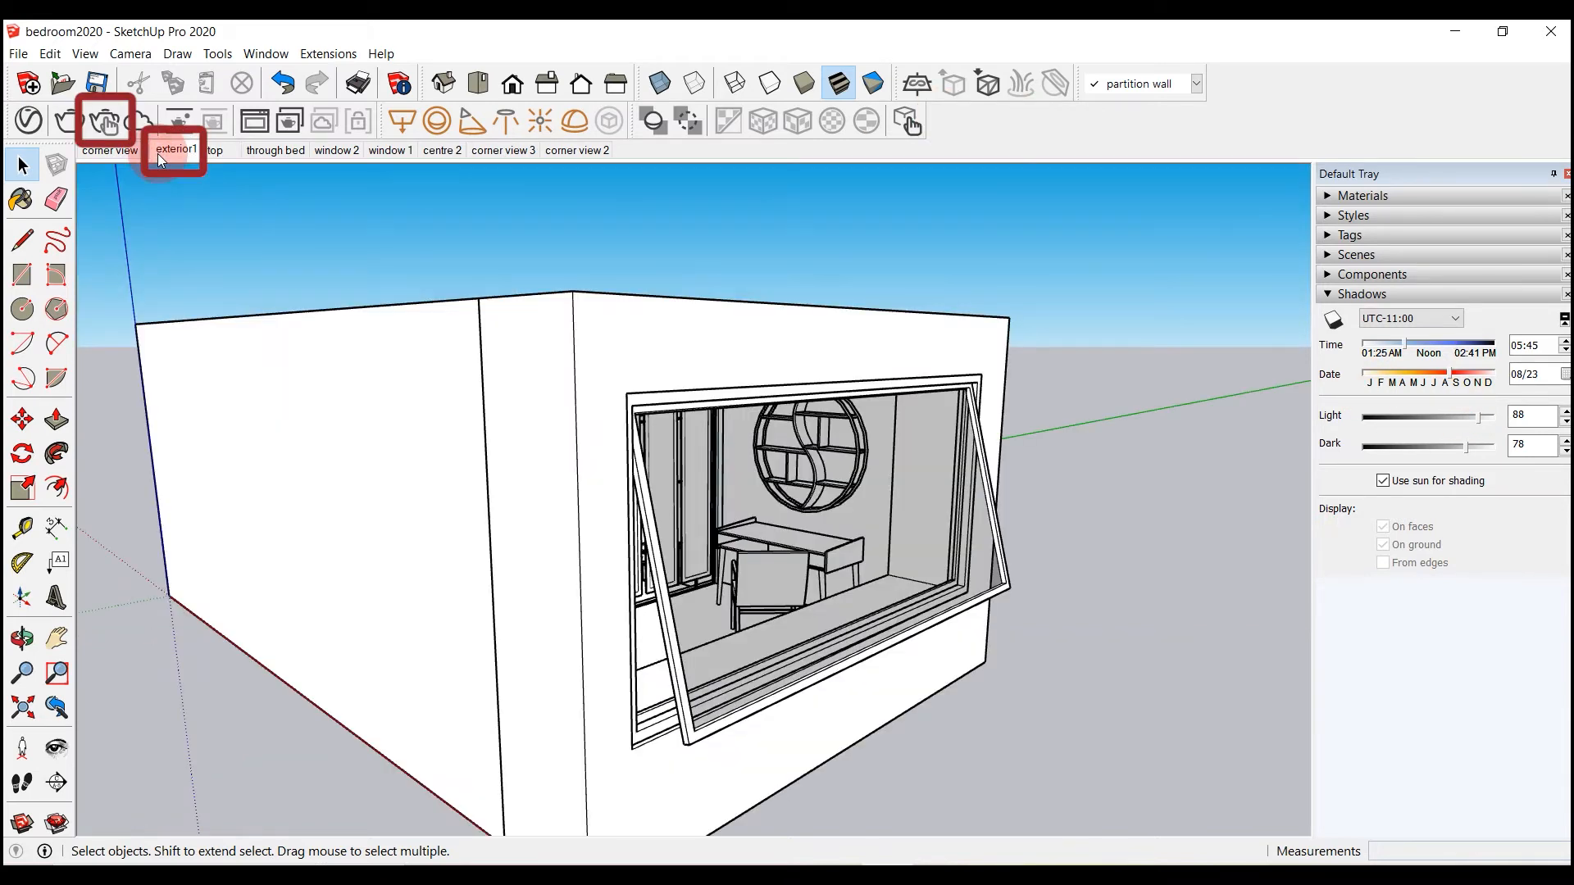
{"action": "left_click", "coordinate": [108, 126]}
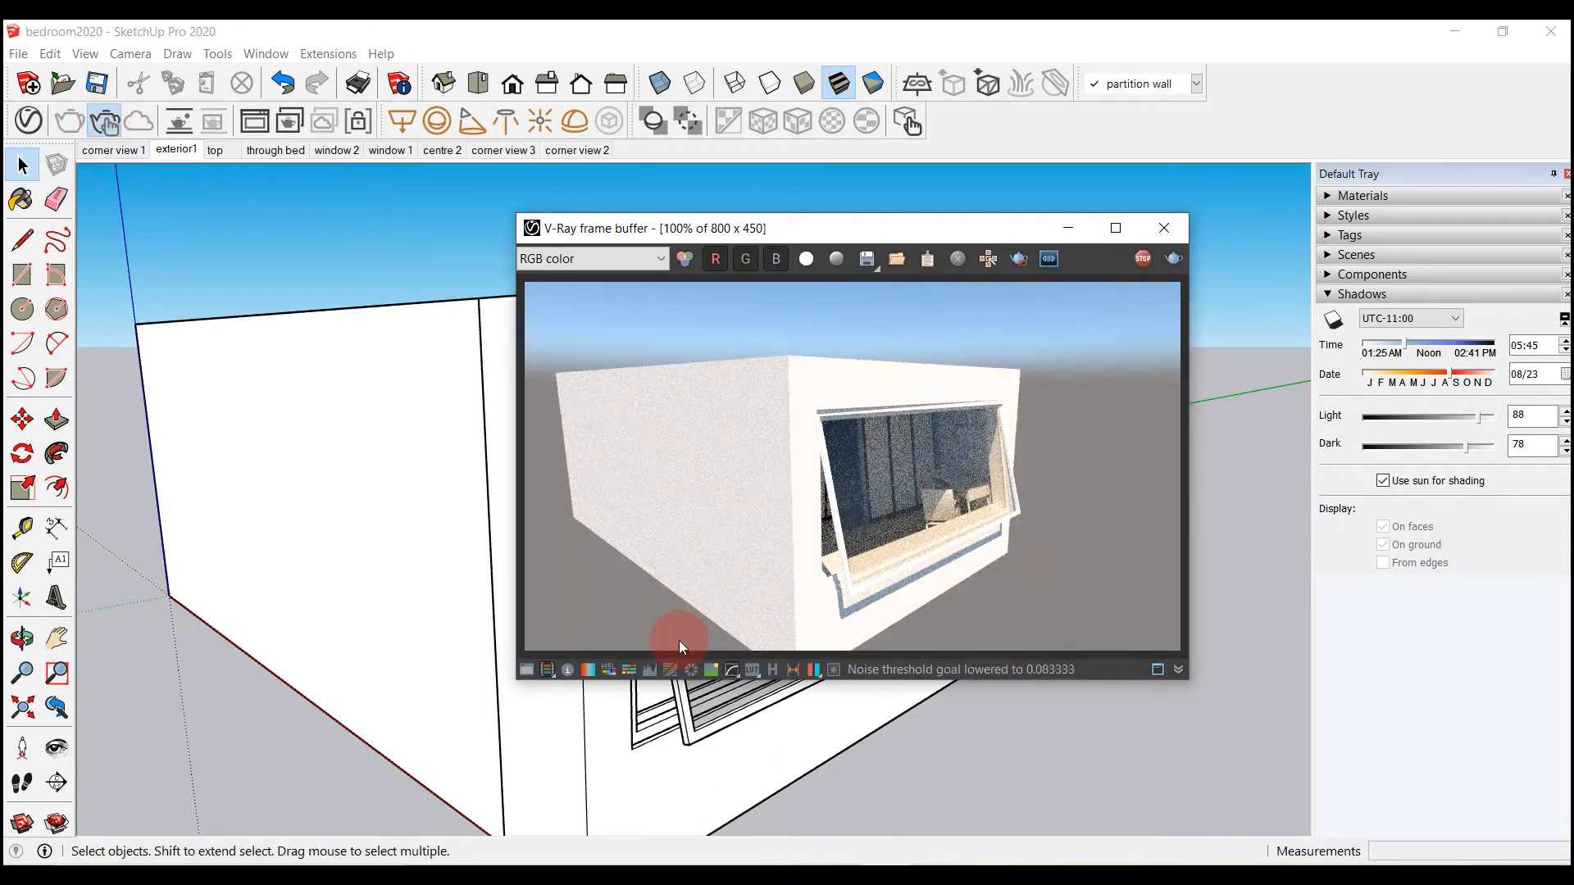
{"action": "left_click_drag", "start_coordinate": [942, 213], "coordinate": [1100, 36]}
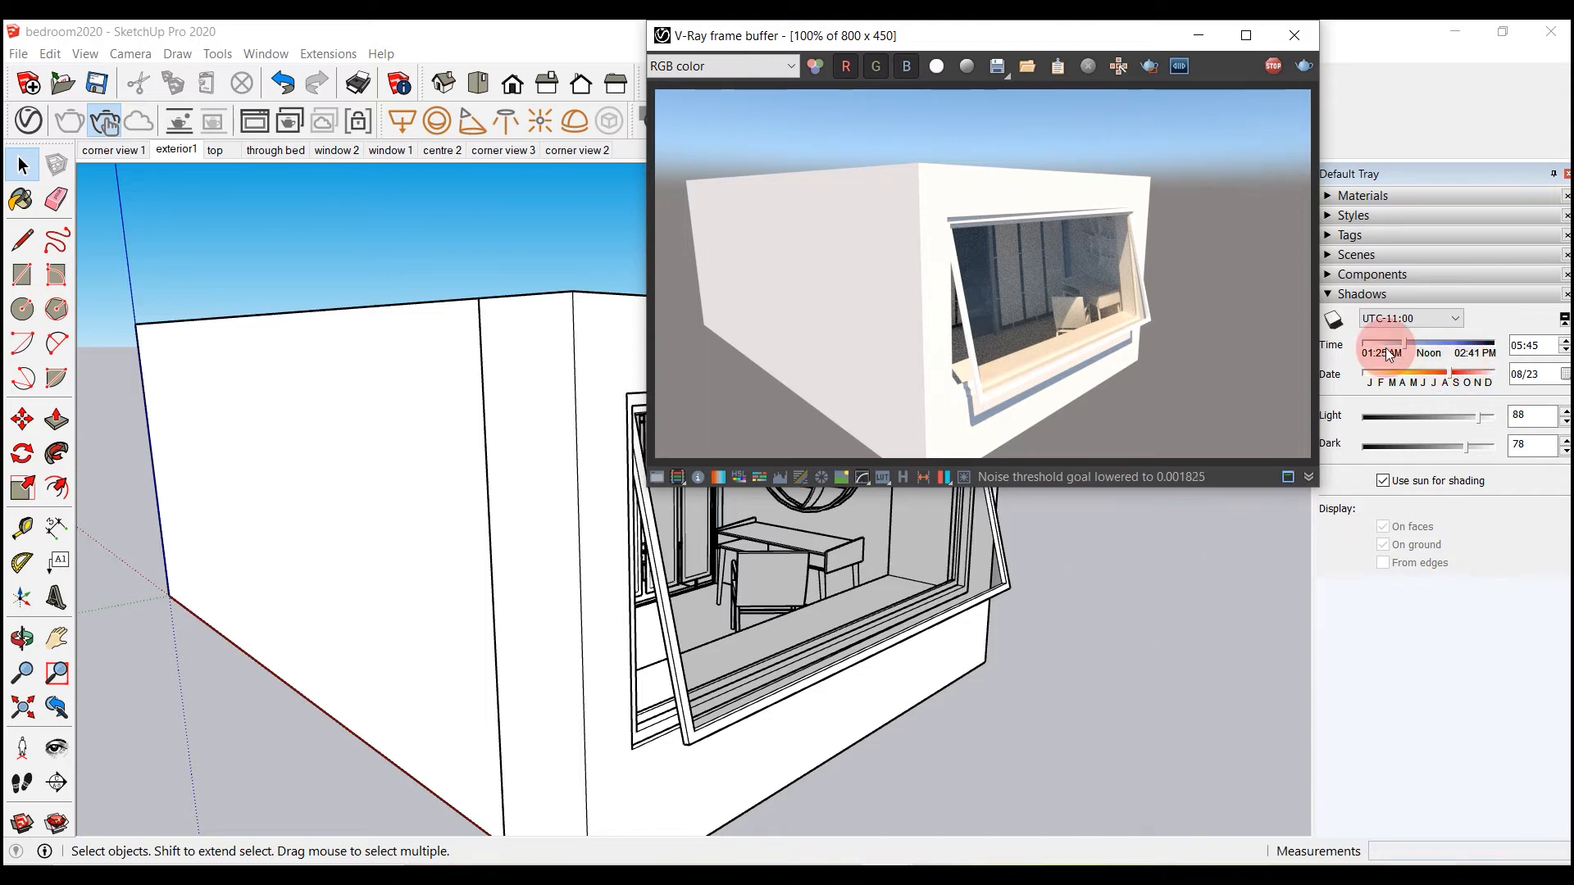
Step: Set the sun's time to 04:04, try the dates 07/21 and 10/09, settle on 08/24, and collapse the shadow settings
{"action": "mouse_move", "coordinate": [1404, 343]}
{"action": "left_mouse_down"}
{"action": "mouse_move", "coordinate": [1451, 352]}
{"action": "mouse_move", "coordinate": [1407, 337]}
{"action": "mouse_move", "coordinate": [1393, 350]}
{"action": "left_mouse_up"}
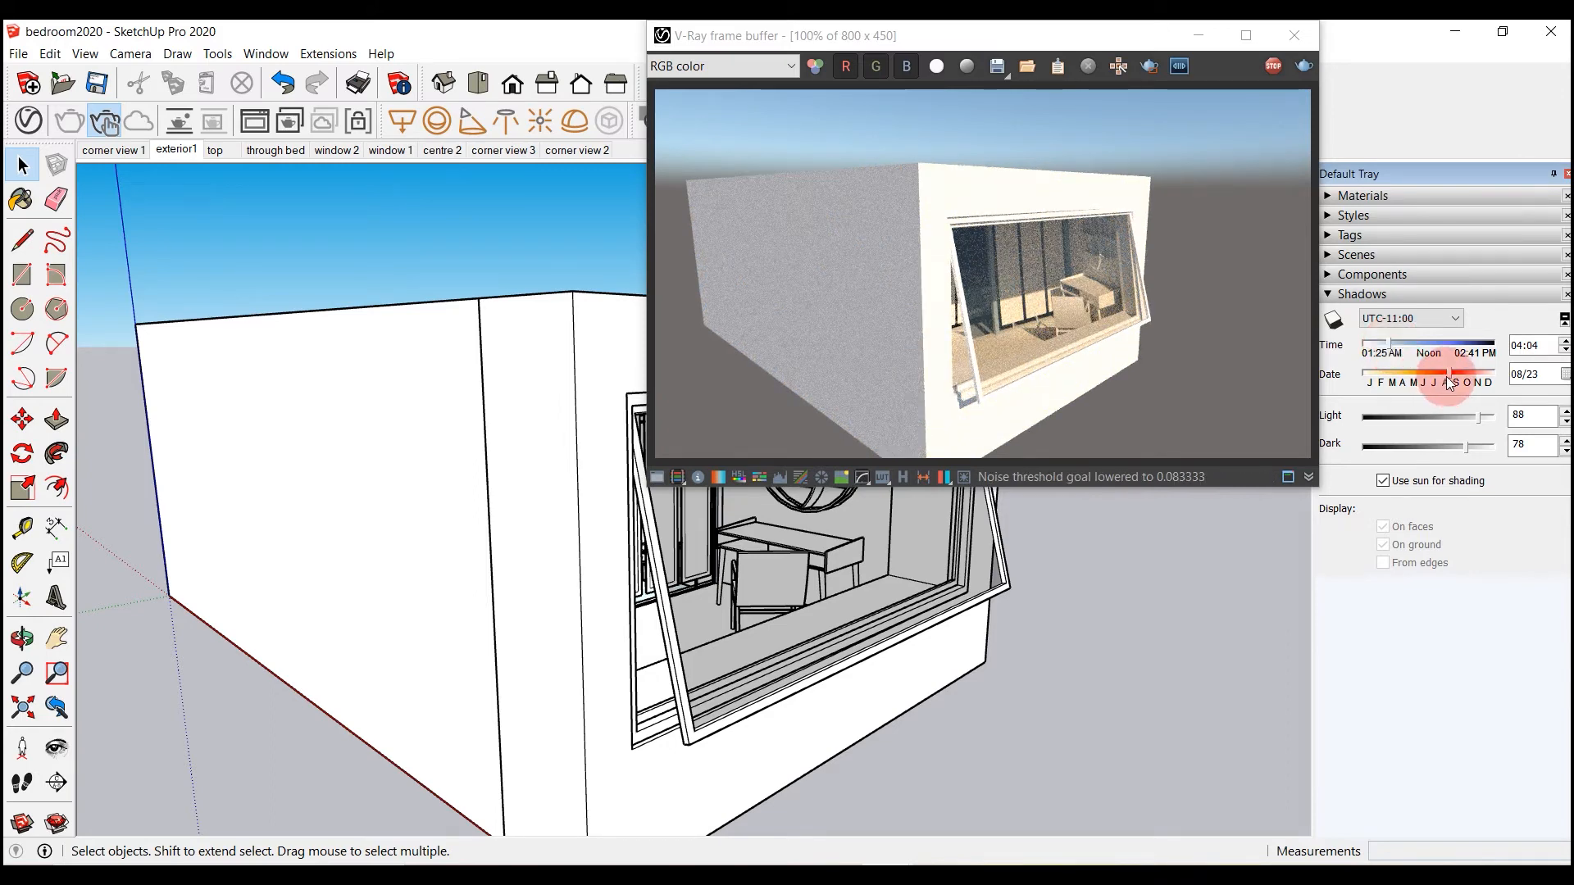
{"action": "left_click_drag", "start_coordinate": [1450, 379], "coordinate": [1436, 375]}
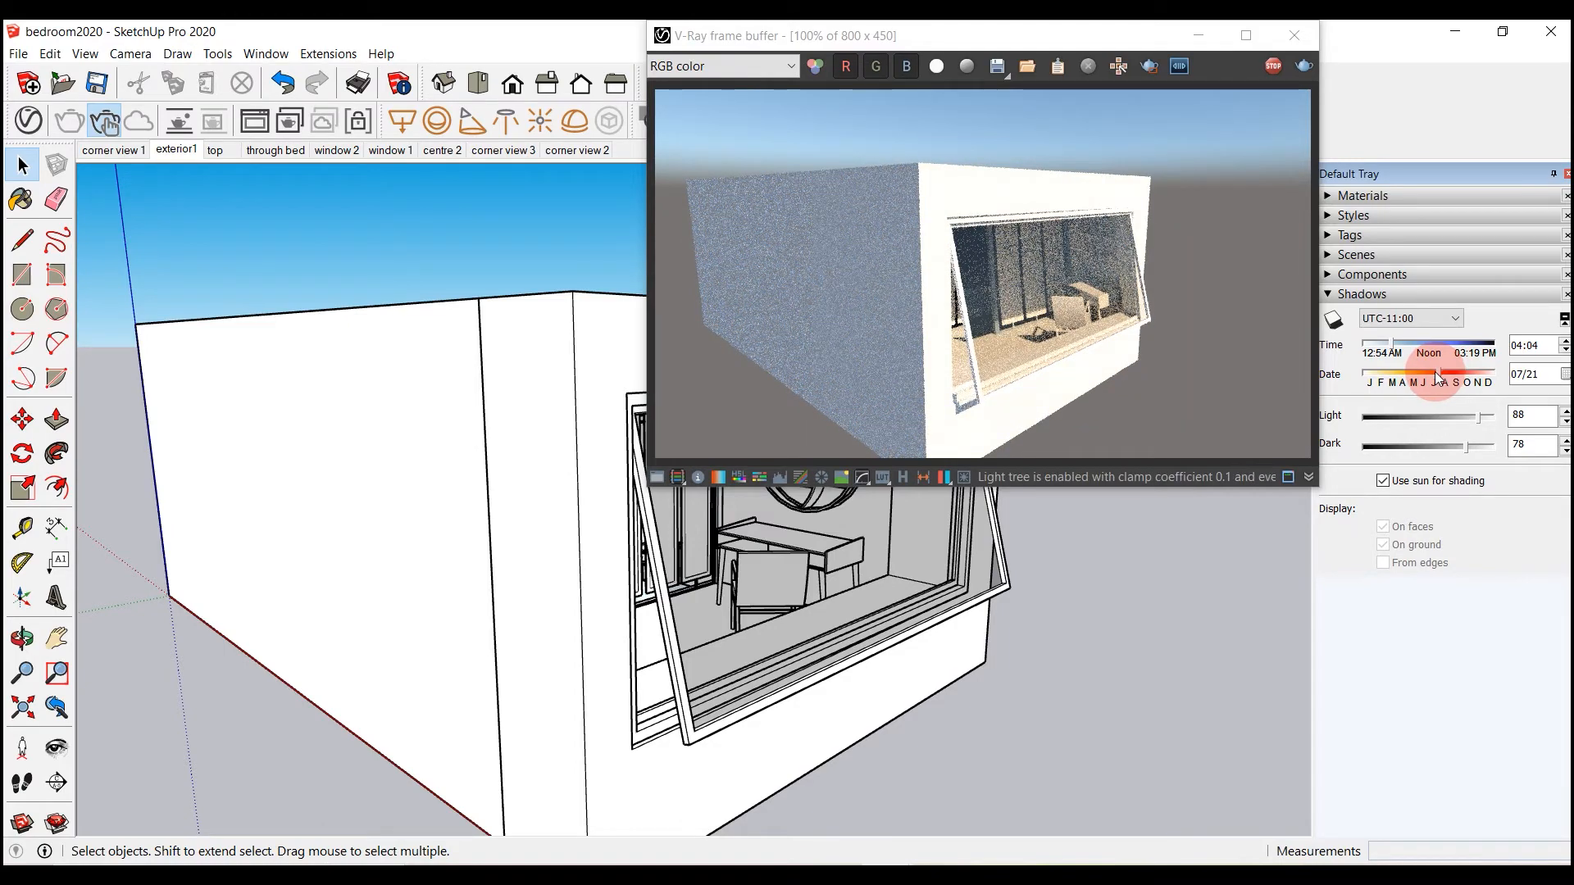
{"action": "left_click_drag", "start_coordinate": [1435, 376], "coordinate": [1465, 379]}
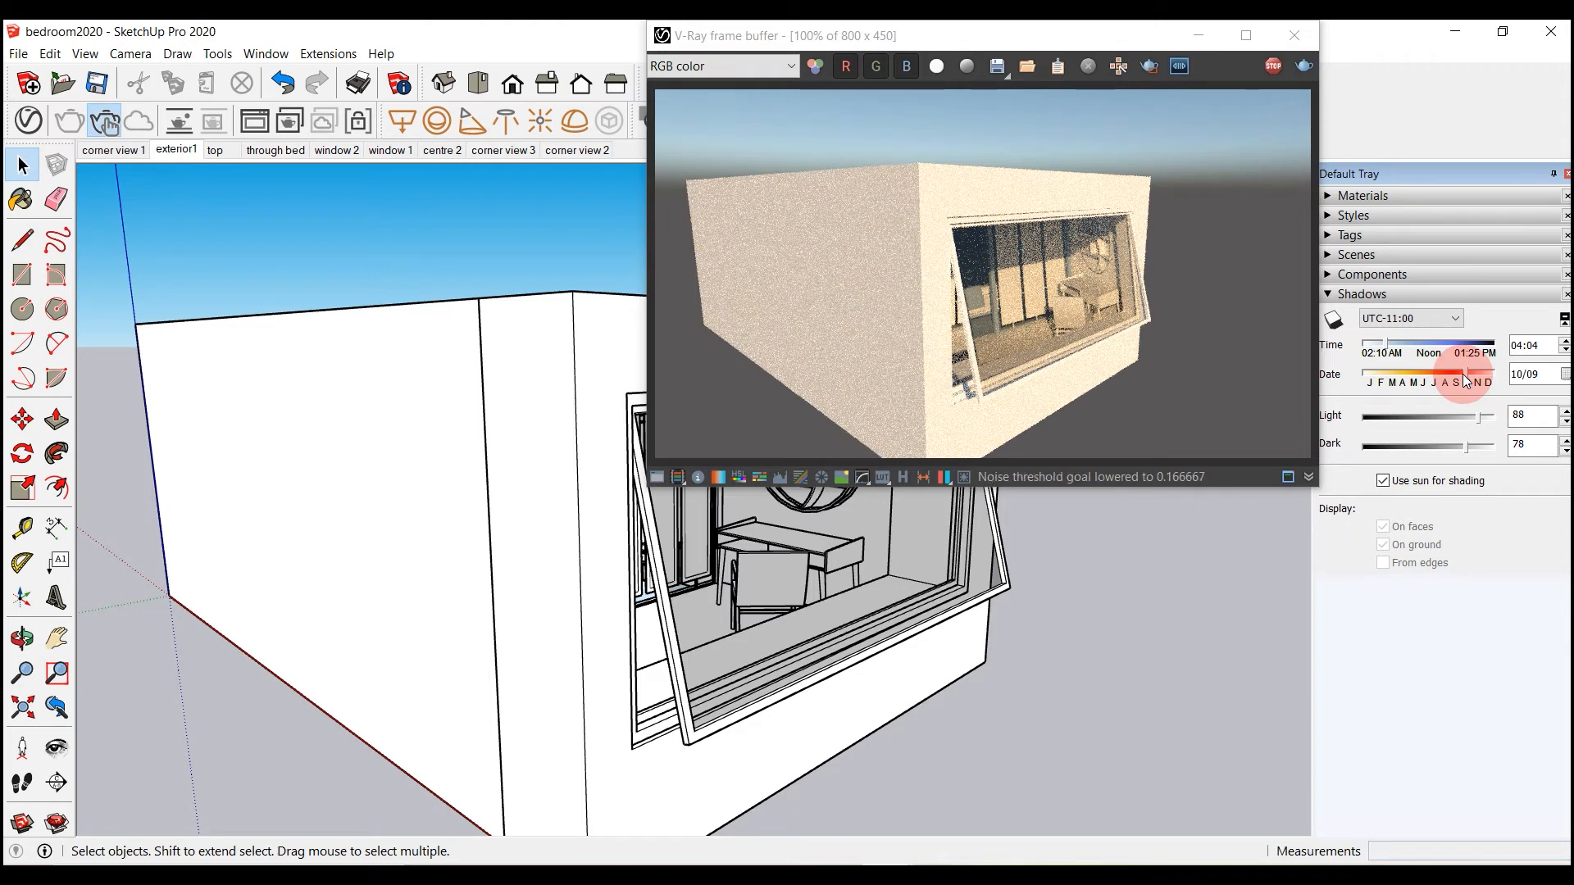
{"action": "left_click_drag", "start_coordinate": [1466, 379], "coordinate": [1430, 377]}
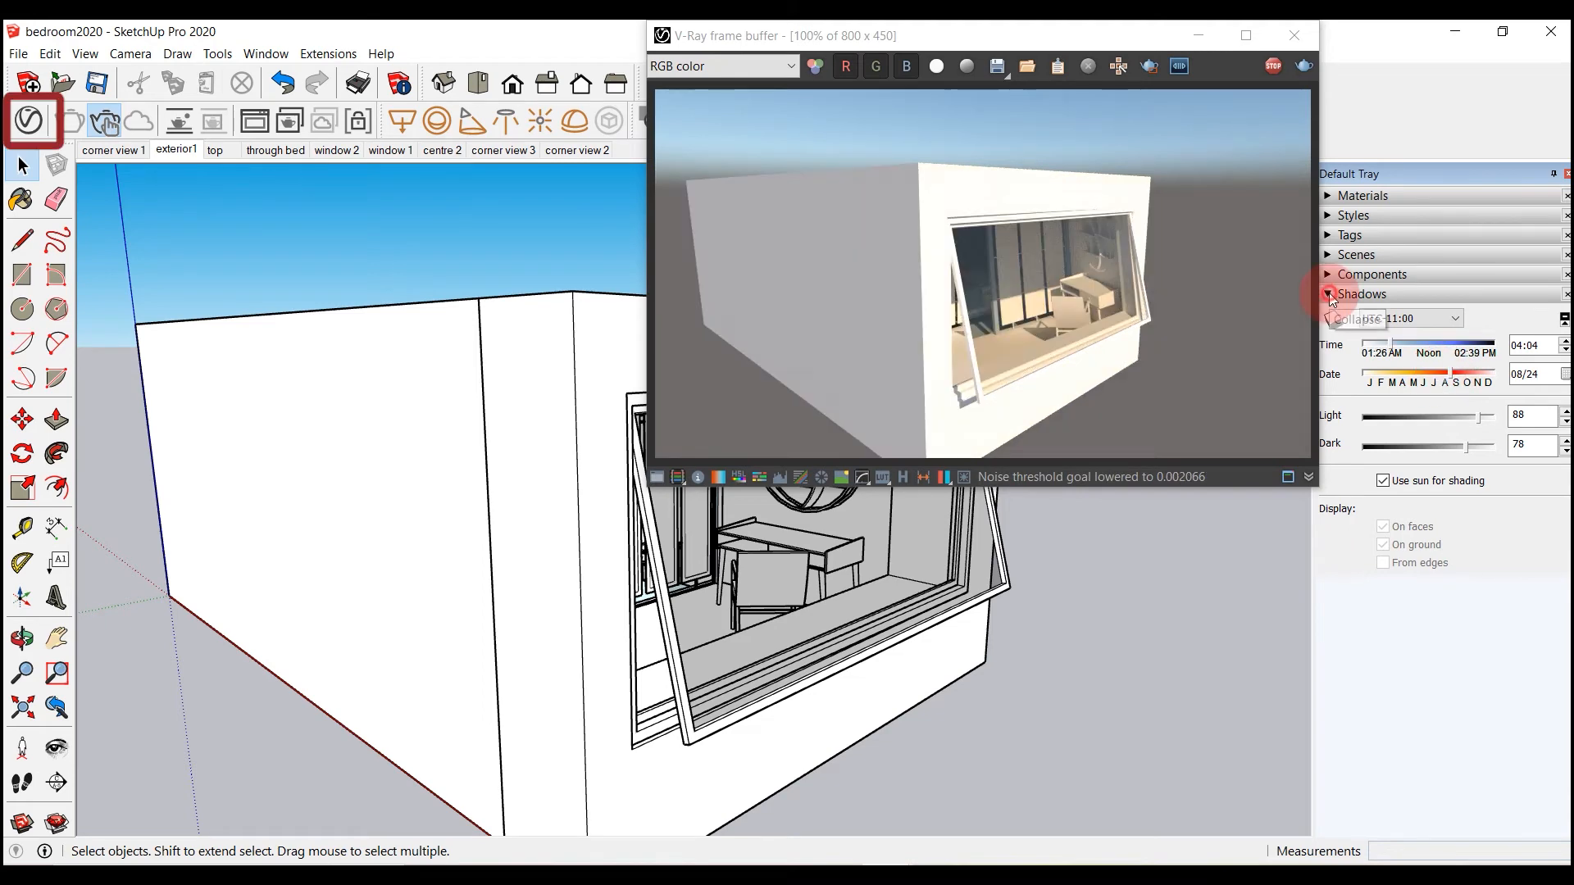
{"action": "left_click", "coordinate": [1329, 294]}
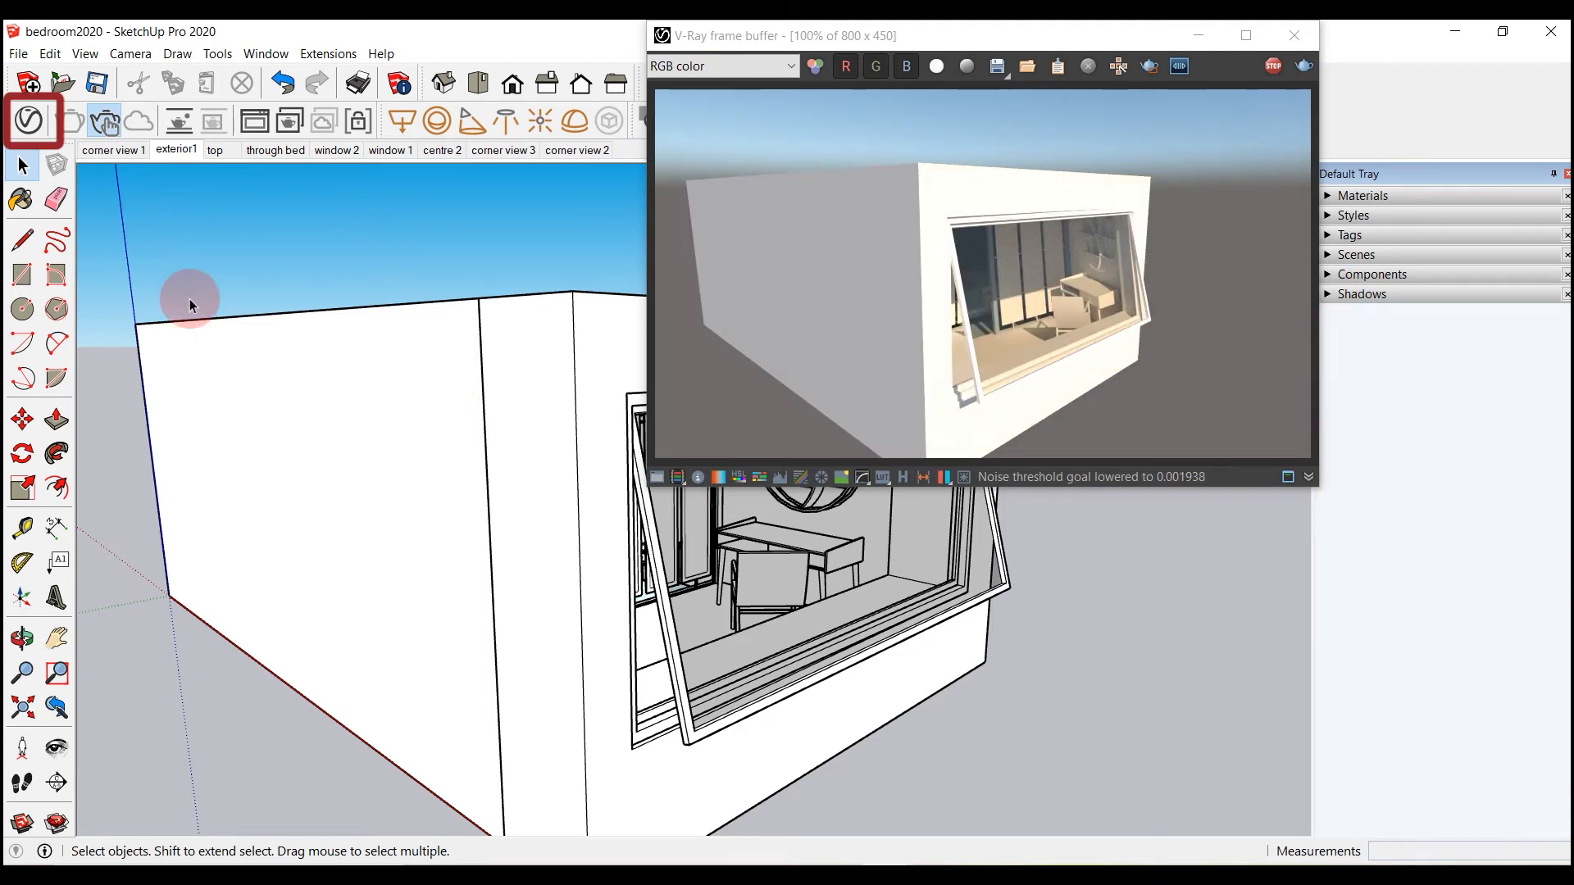
Step: Open the V-Ray Asset Editor beside the render, list only the lights and select SunLight
{"action": "left_click", "coordinate": [28, 121]}
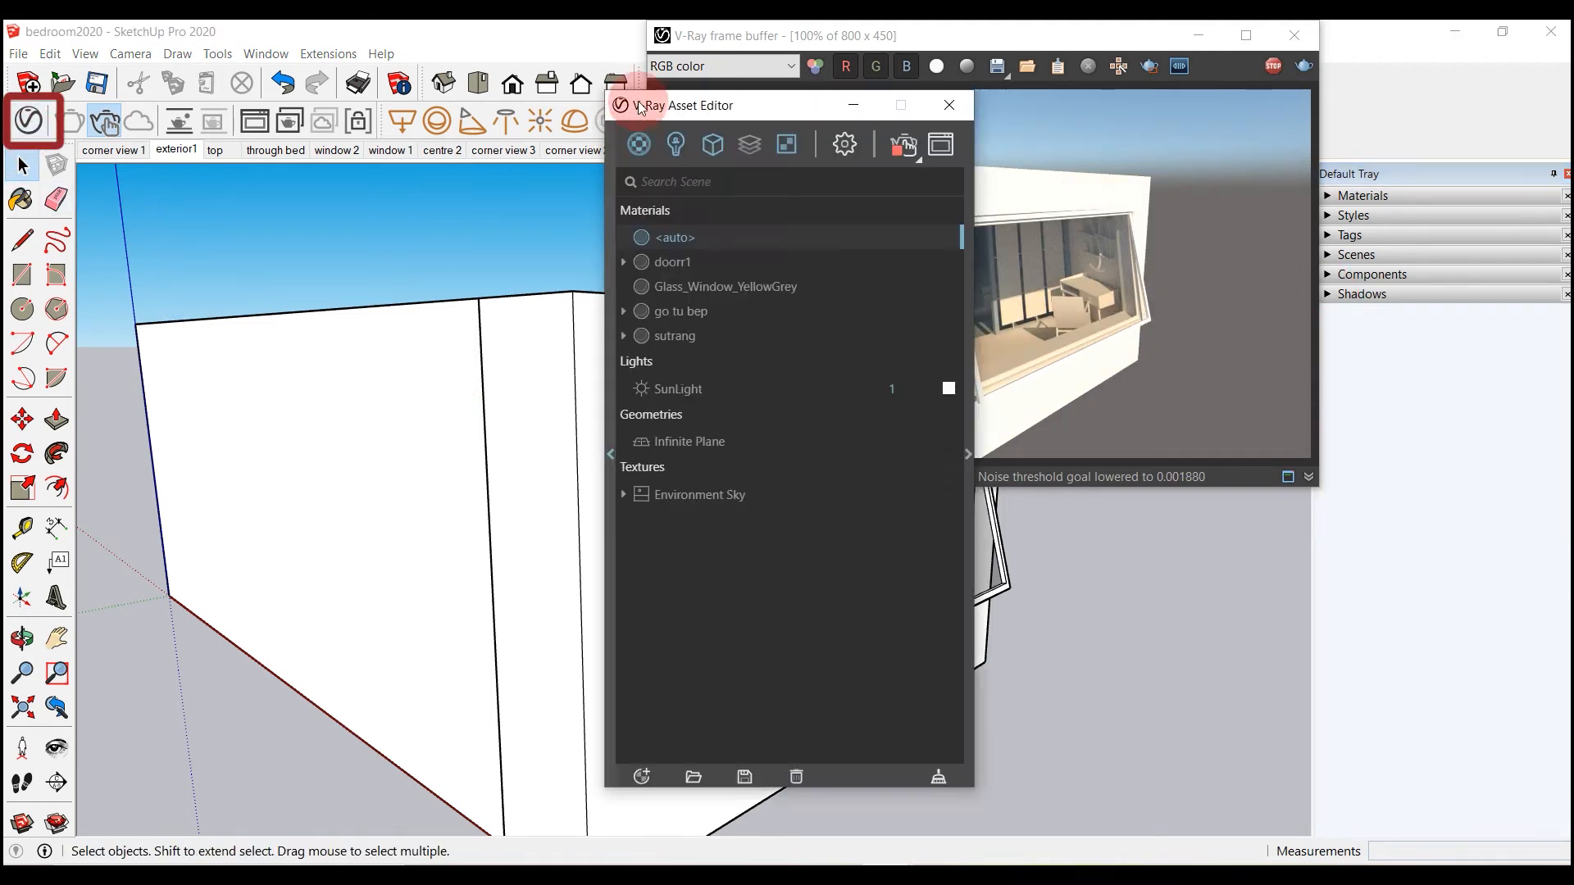
{"action": "left_click_drag", "start_coordinate": [755, 105], "coordinate": [162, 76]}
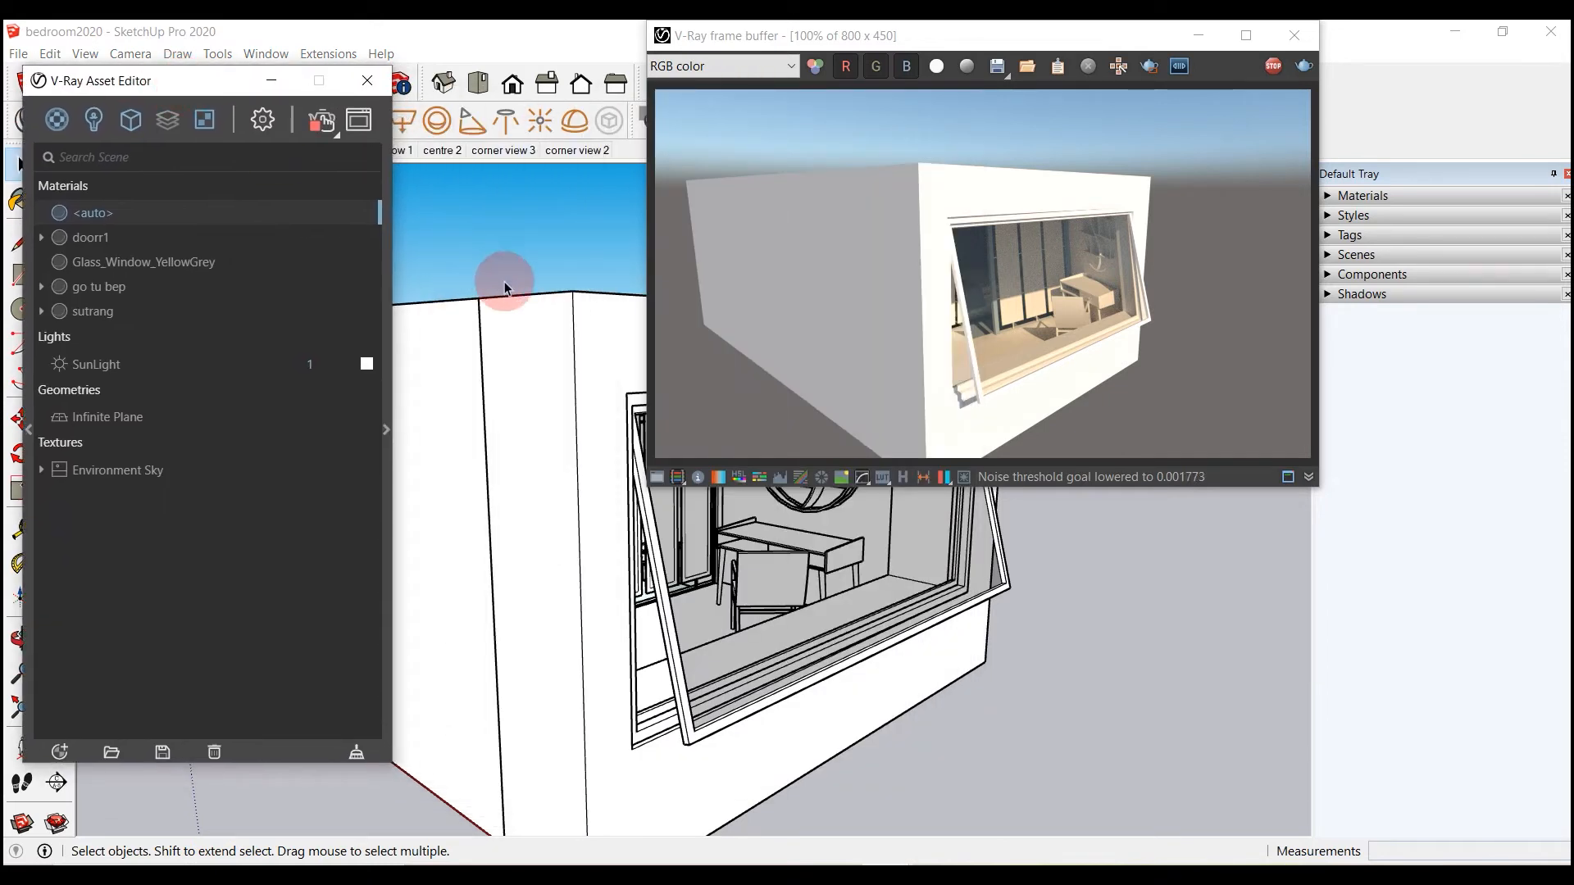
{"action": "left_click", "coordinate": [79, 125]}
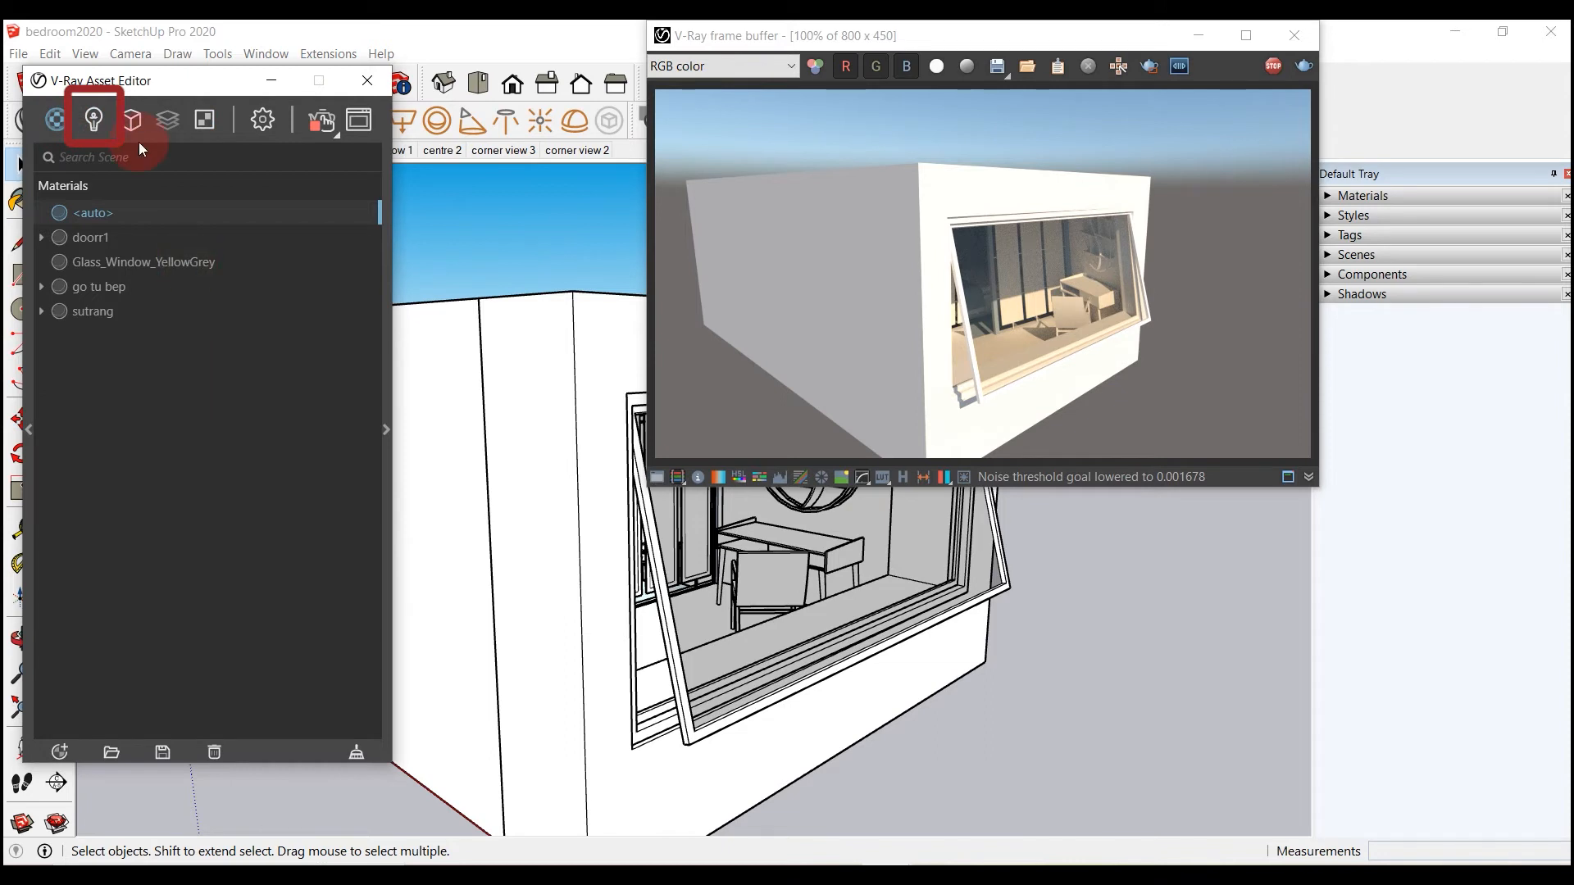
{"action": "left_click", "coordinate": [95, 121]}
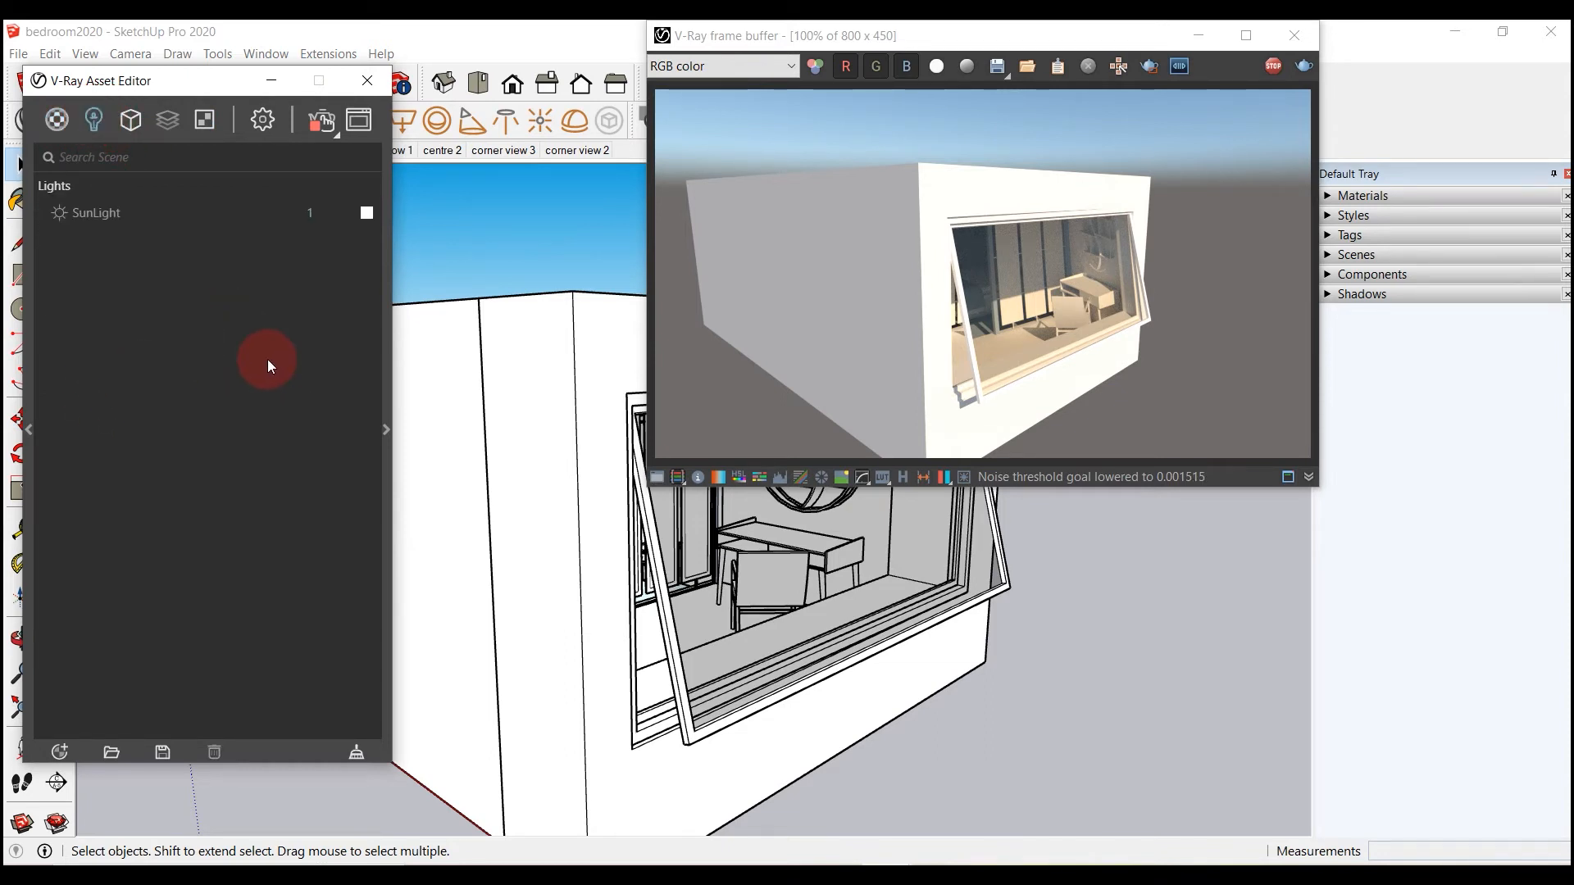
{"action": "left_click", "coordinate": [108, 216]}
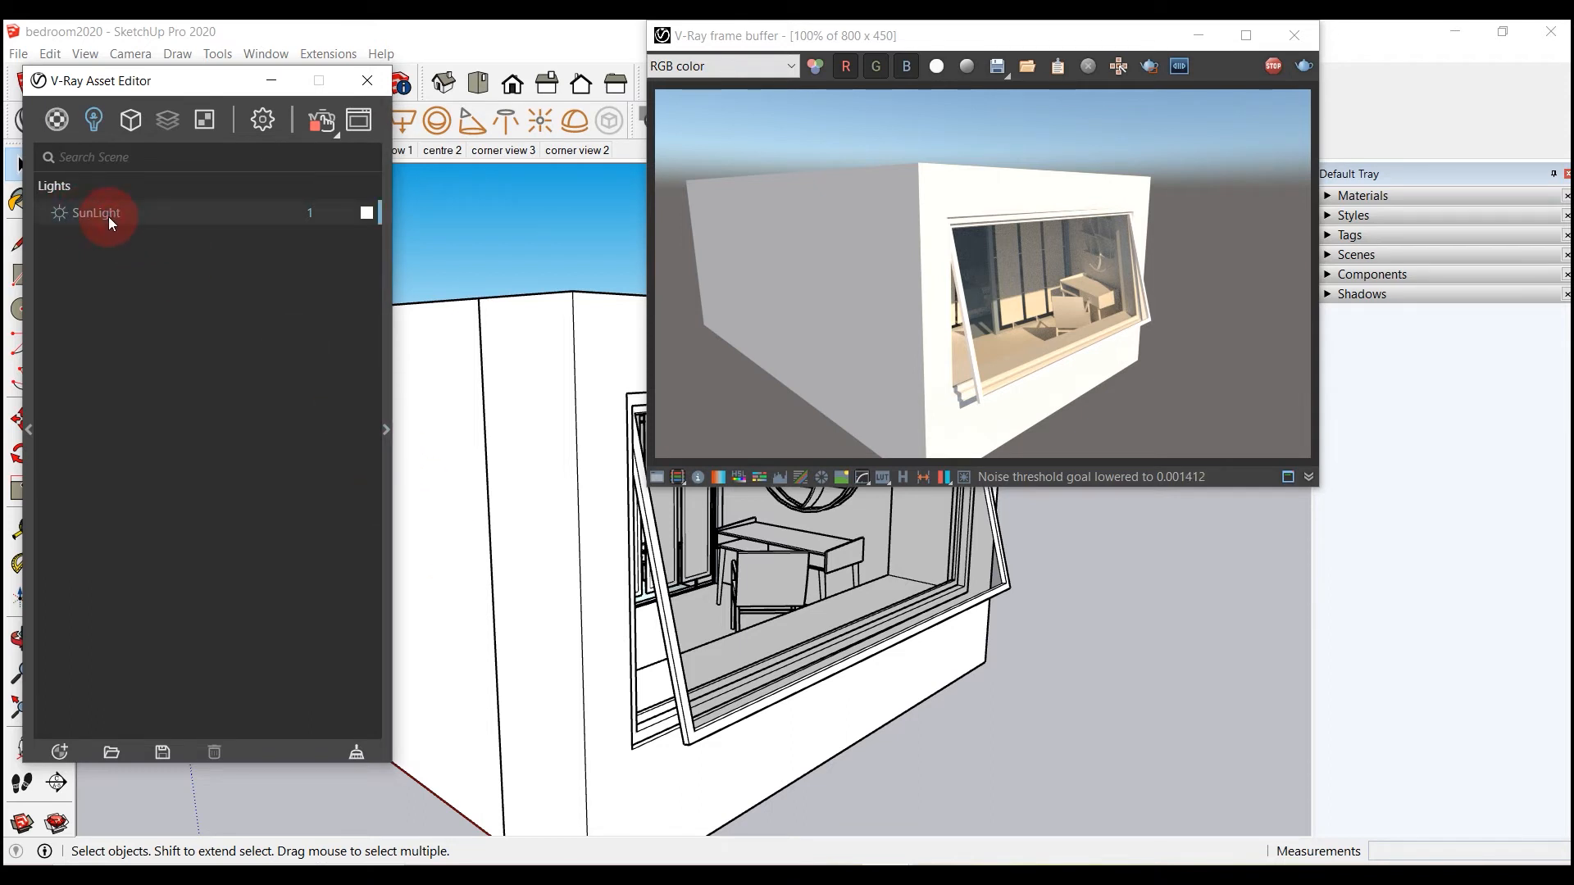
Step: Switch off the SunLight and try intensities of 2 and 3 before restoring the intensity to 1
{"action": "left_click", "coordinate": [59, 213]}
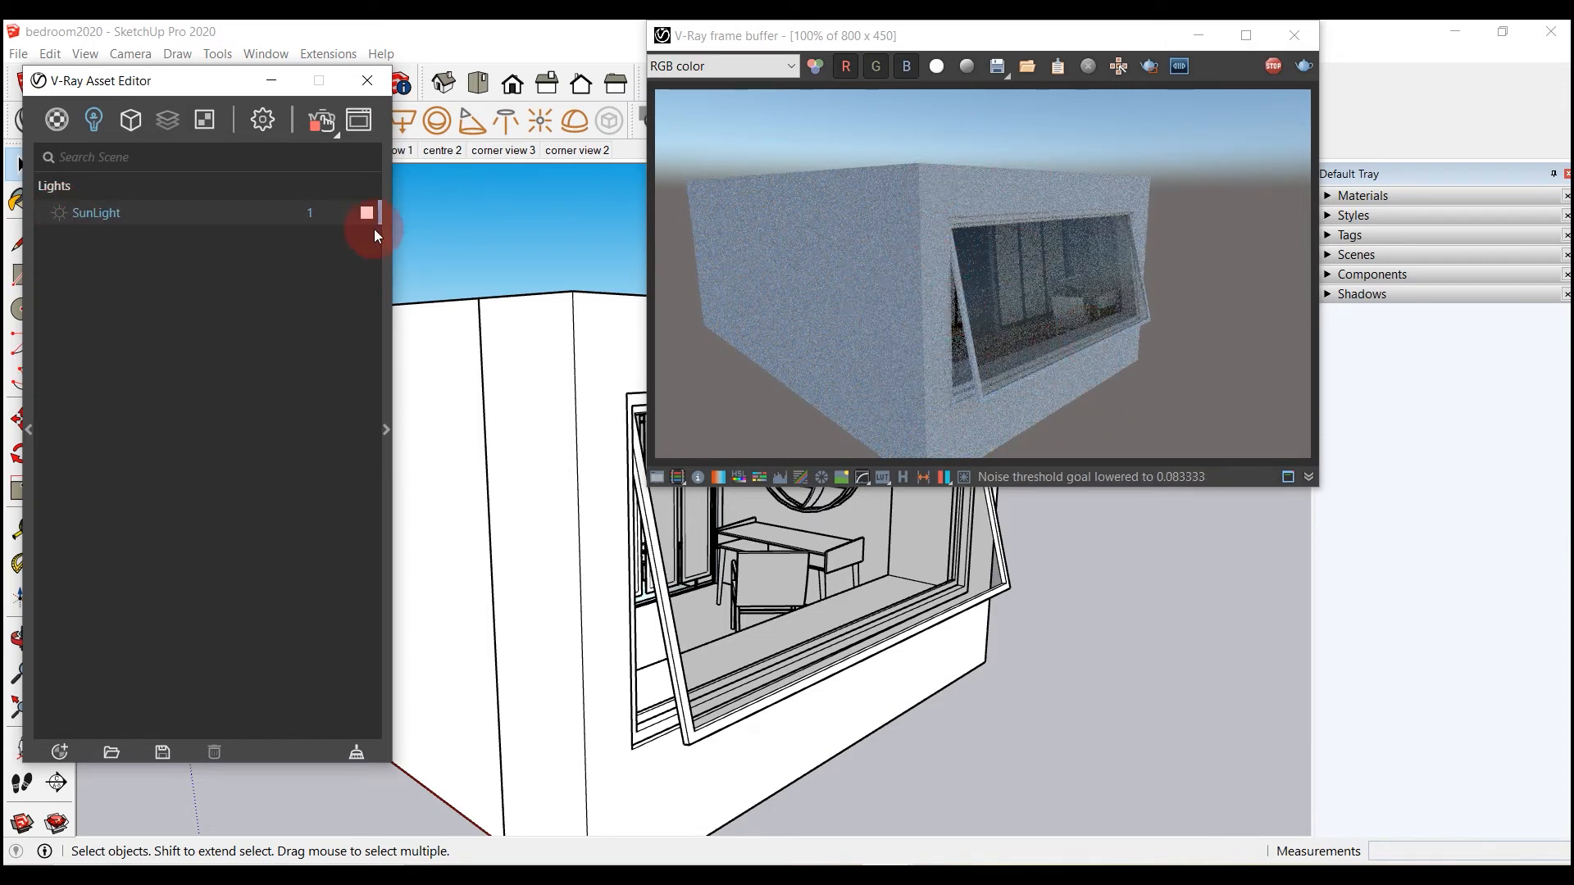
{"action": "double_click", "coordinate": [297, 212]}
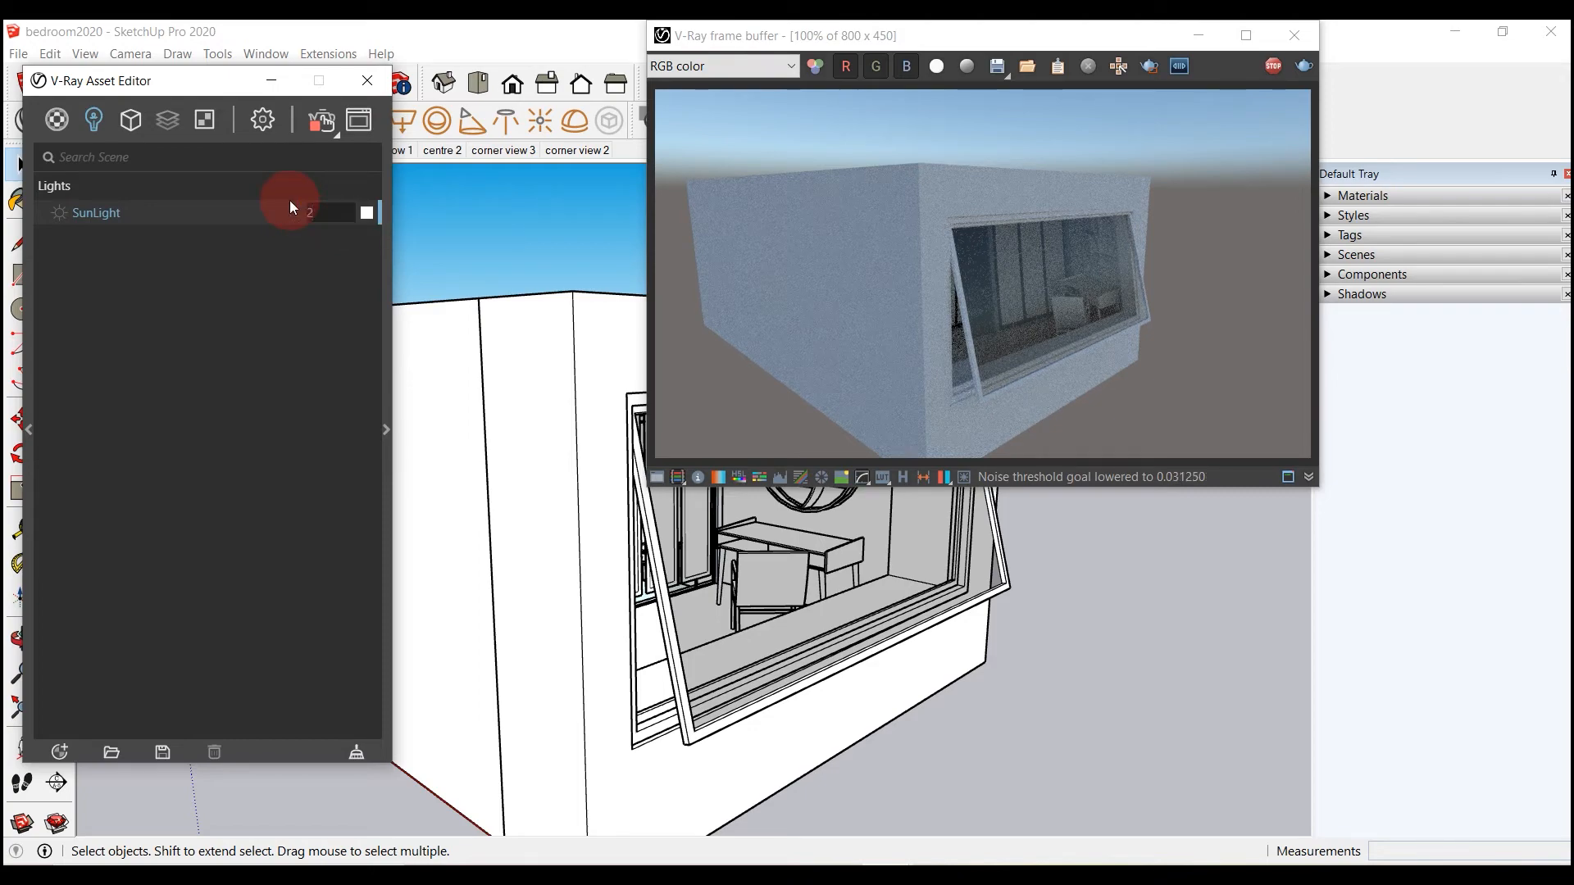
{"action": "type", "text": "2"}
{"action": "key", "text": "Return"}
{"action": "double_click", "coordinate": [282, 209]}
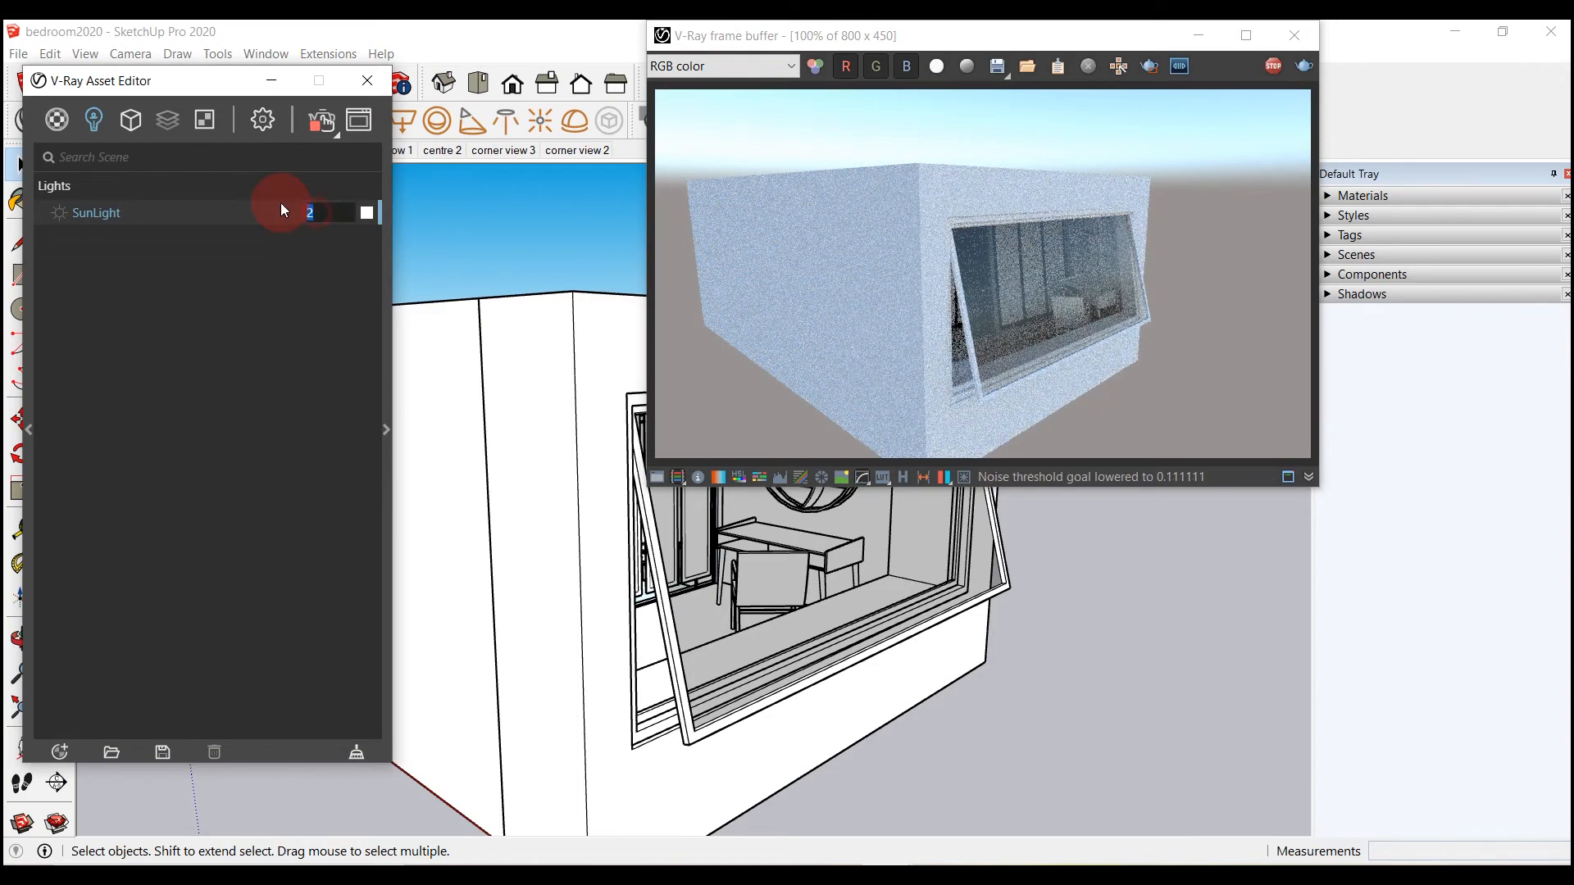
{"action": "type", "text": "3"}
{"action": "key", "text": "Return"}
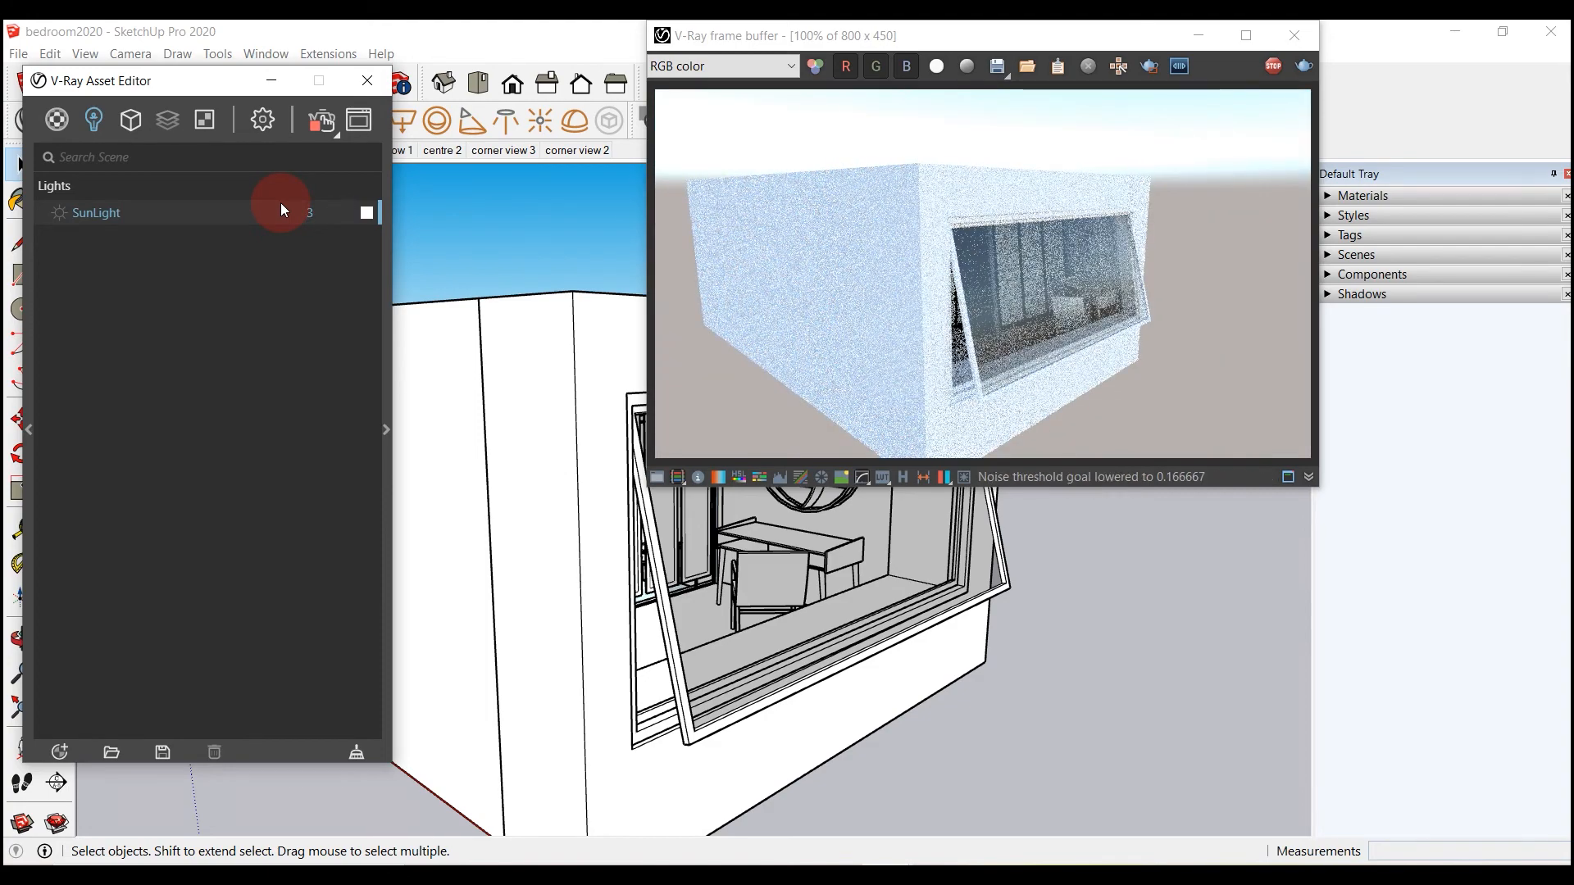
{"action": "double_click", "coordinate": [309, 215]}
{"action": "type", "text": "1"}
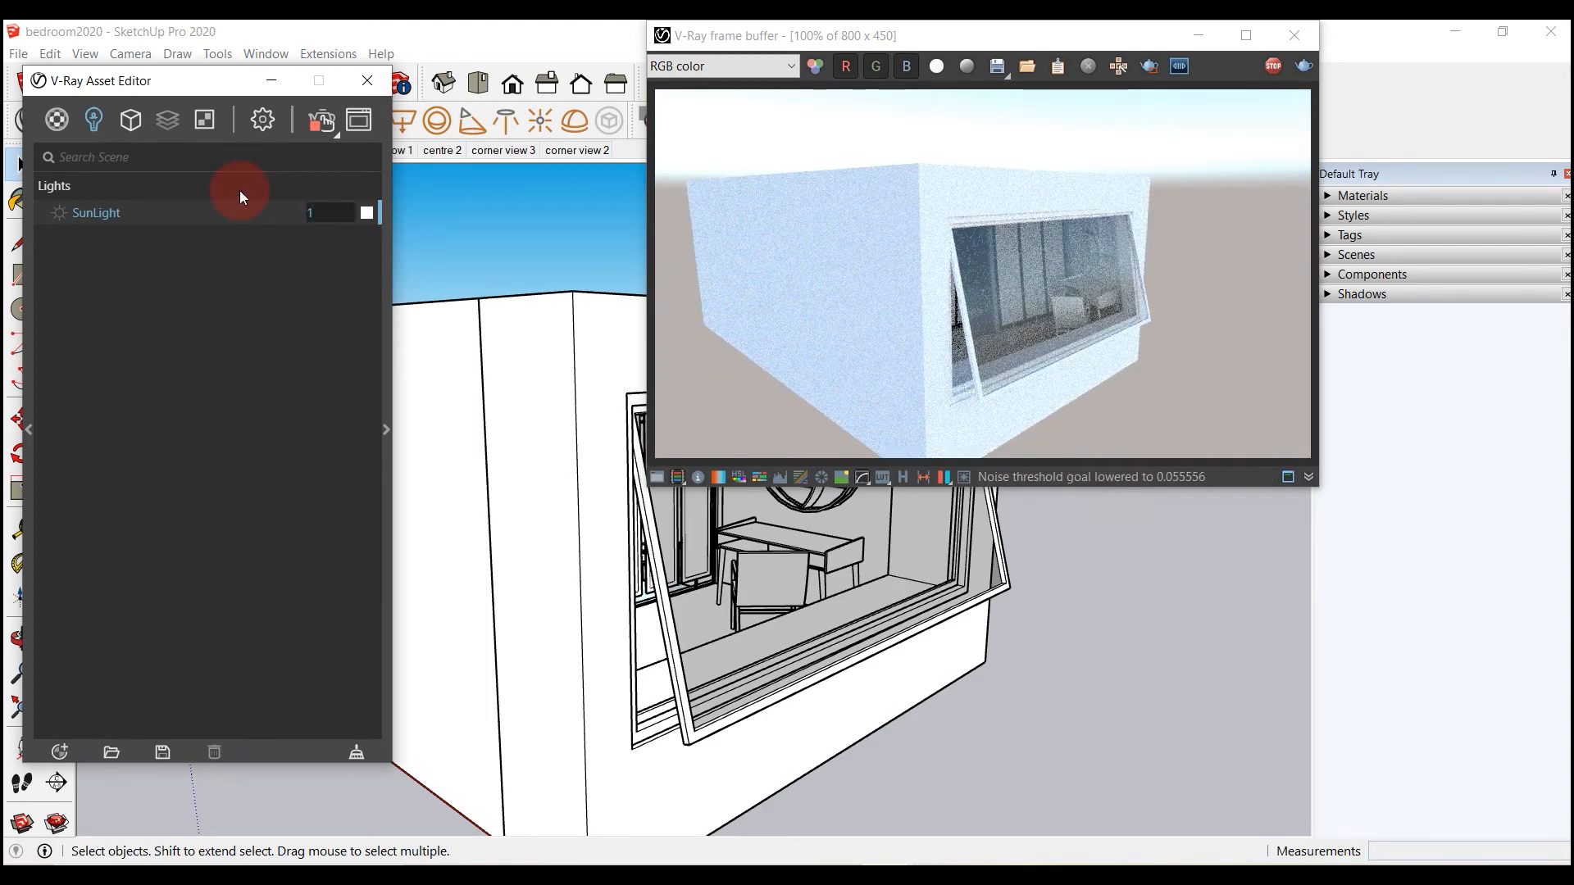
{"action": "key", "text": "Return"}
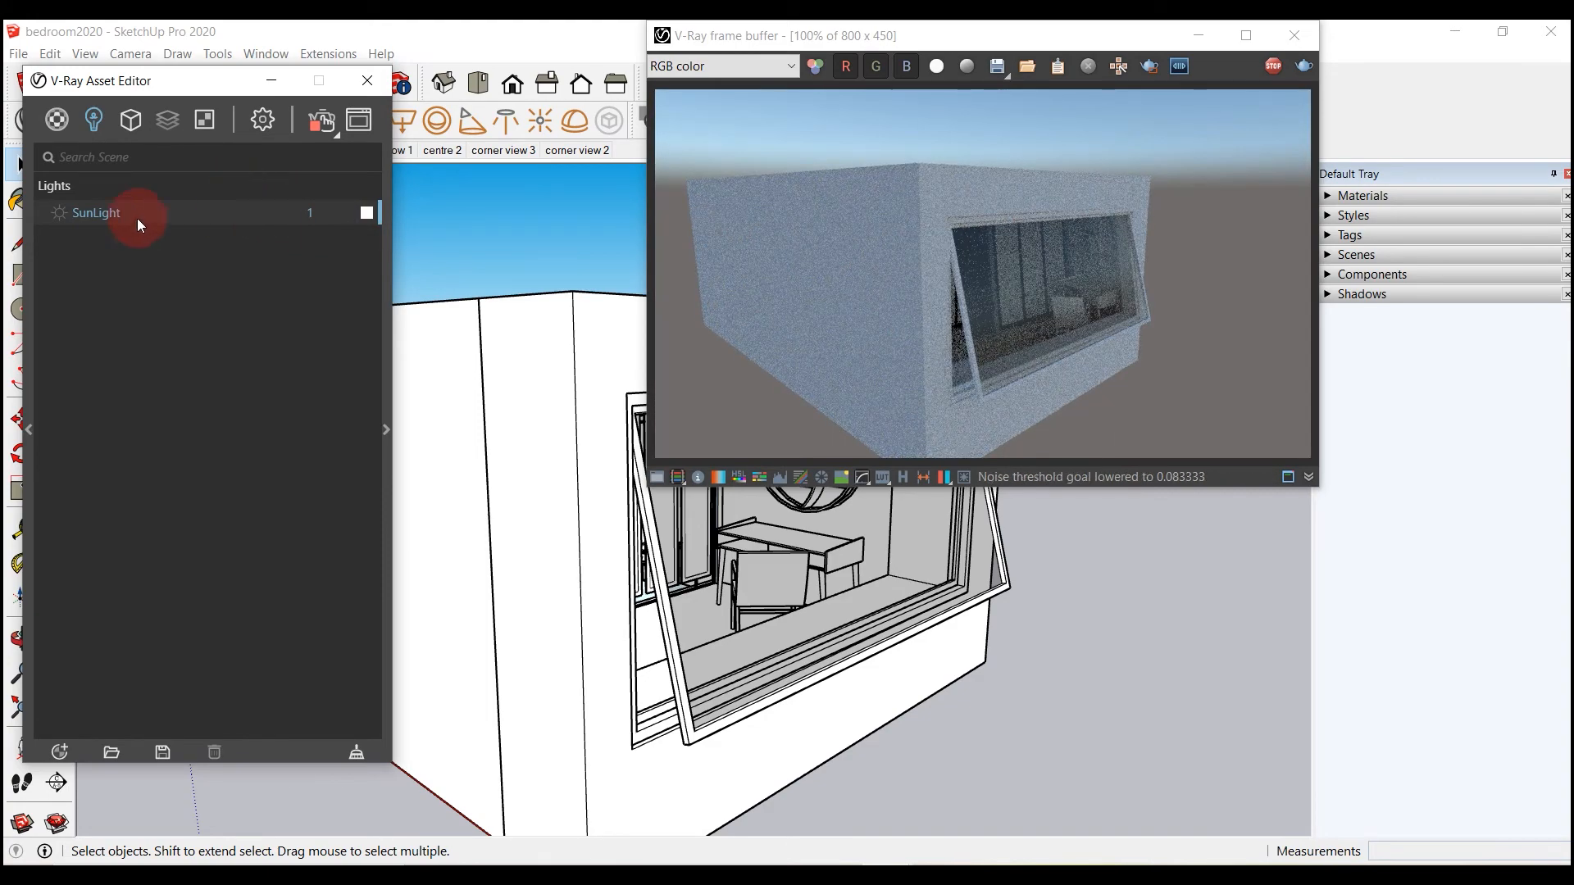
Step: With the SunLight switched back on, try an intensity of 2 and return it to 1
{"action": "double_click", "coordinate": [311, 213]}
{"action": "type", "text": "2"}
{"action": "key", "text": "Return"}
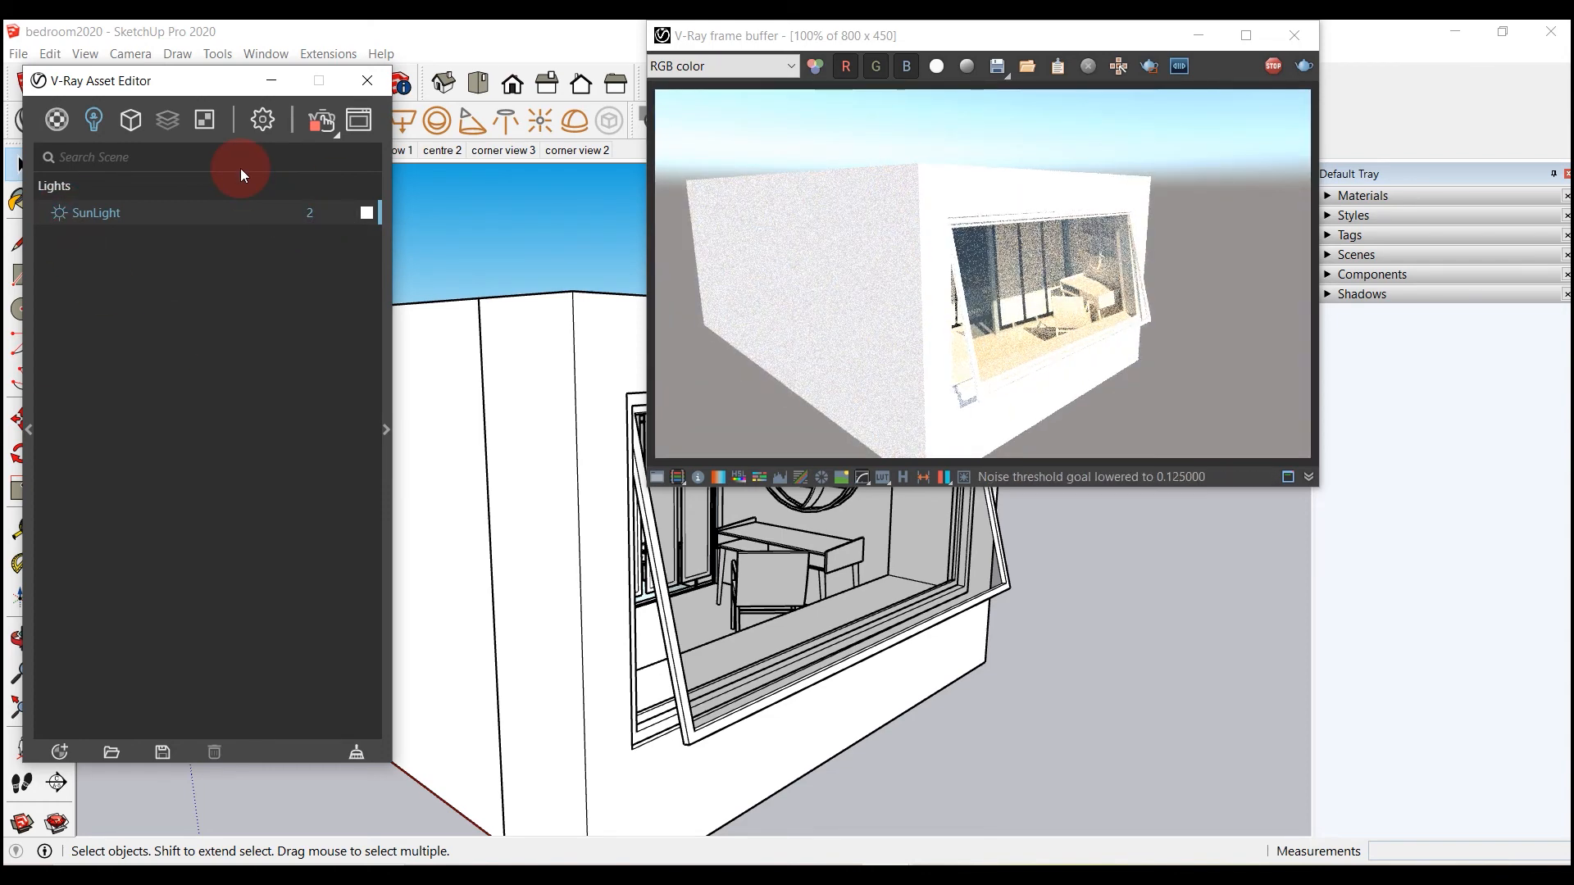
{"action": "type", "text": "1"}
{"action": "left_click", "coordinate": [267, 204]}
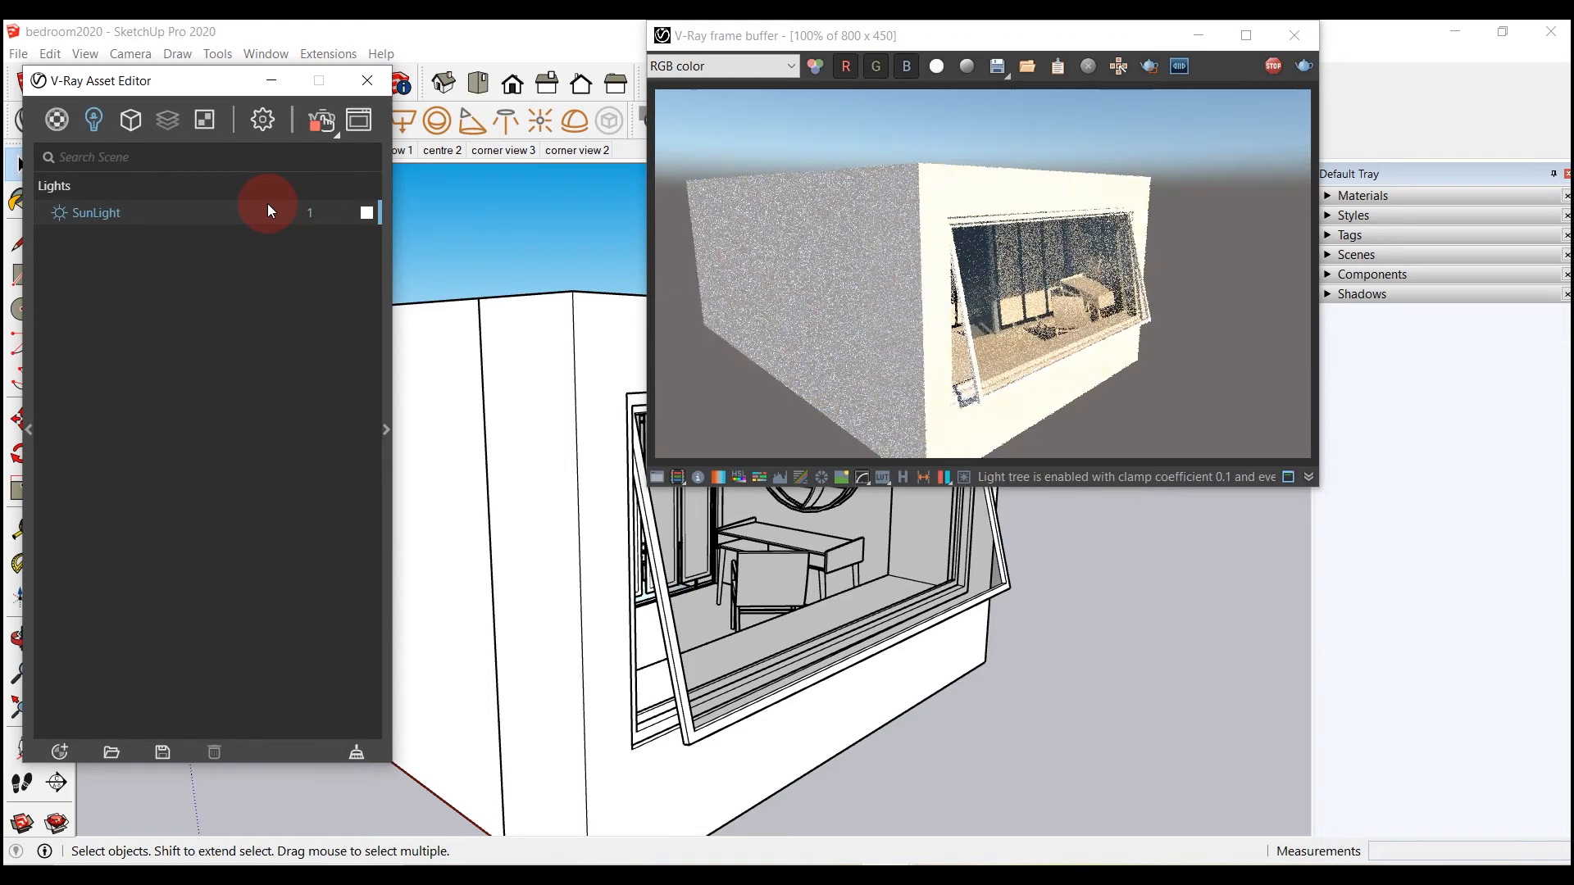
Step: Expand the SunLight's parameters in the Asset Editor and place the frame buffer beside them so both are visible
{"action": "left_click_drag", "start_coordinate": [136, 83], "coordinate": [110, 79]}
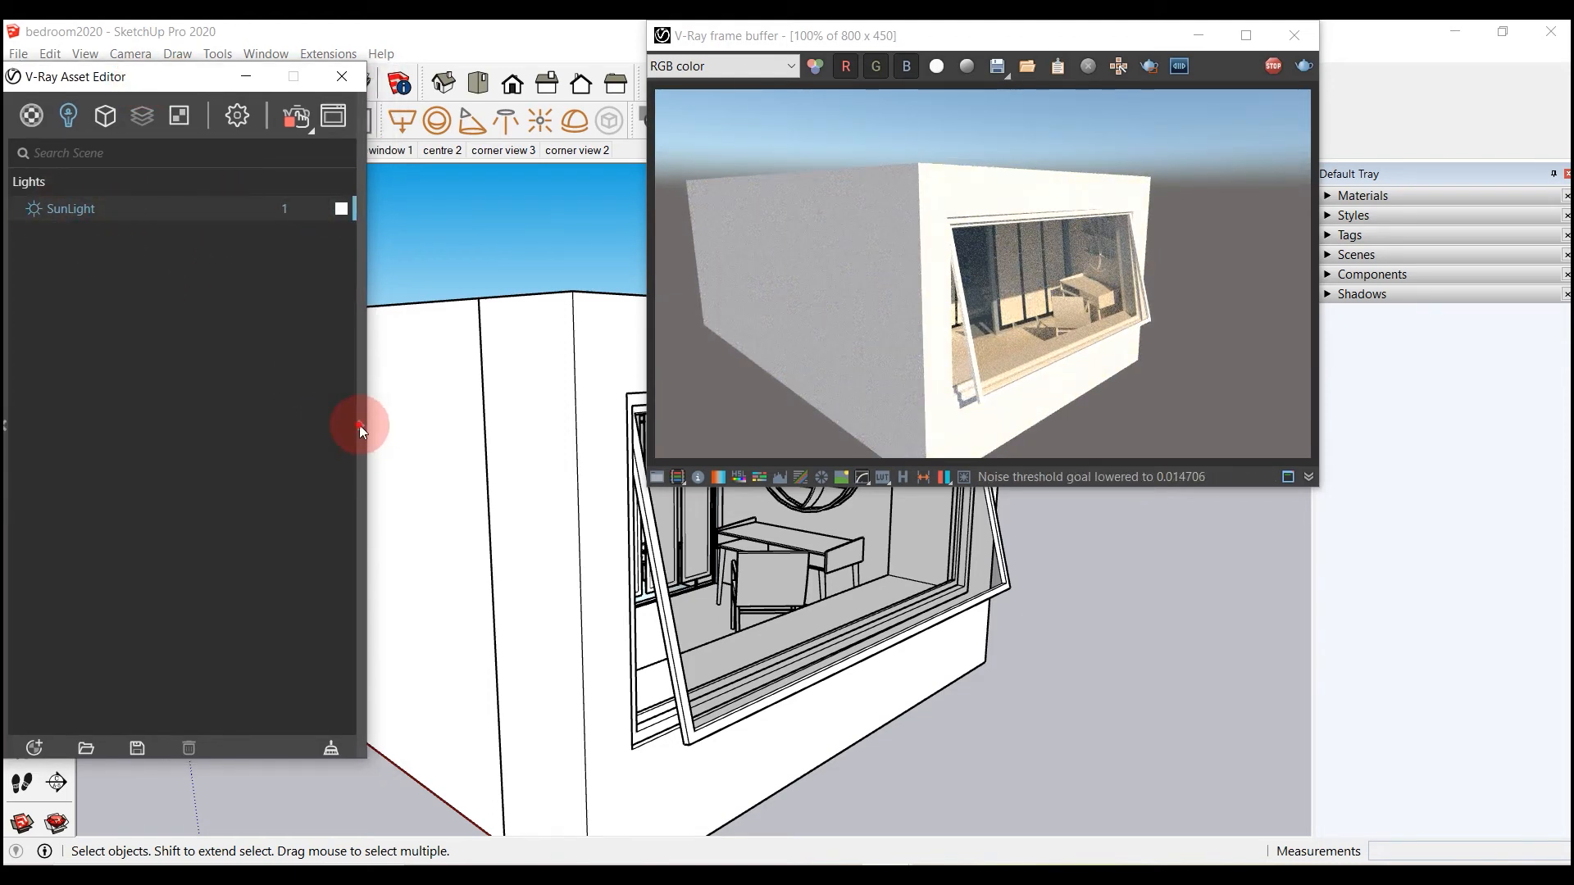
{"action": "left_click", "coordinate": [359, 424]}
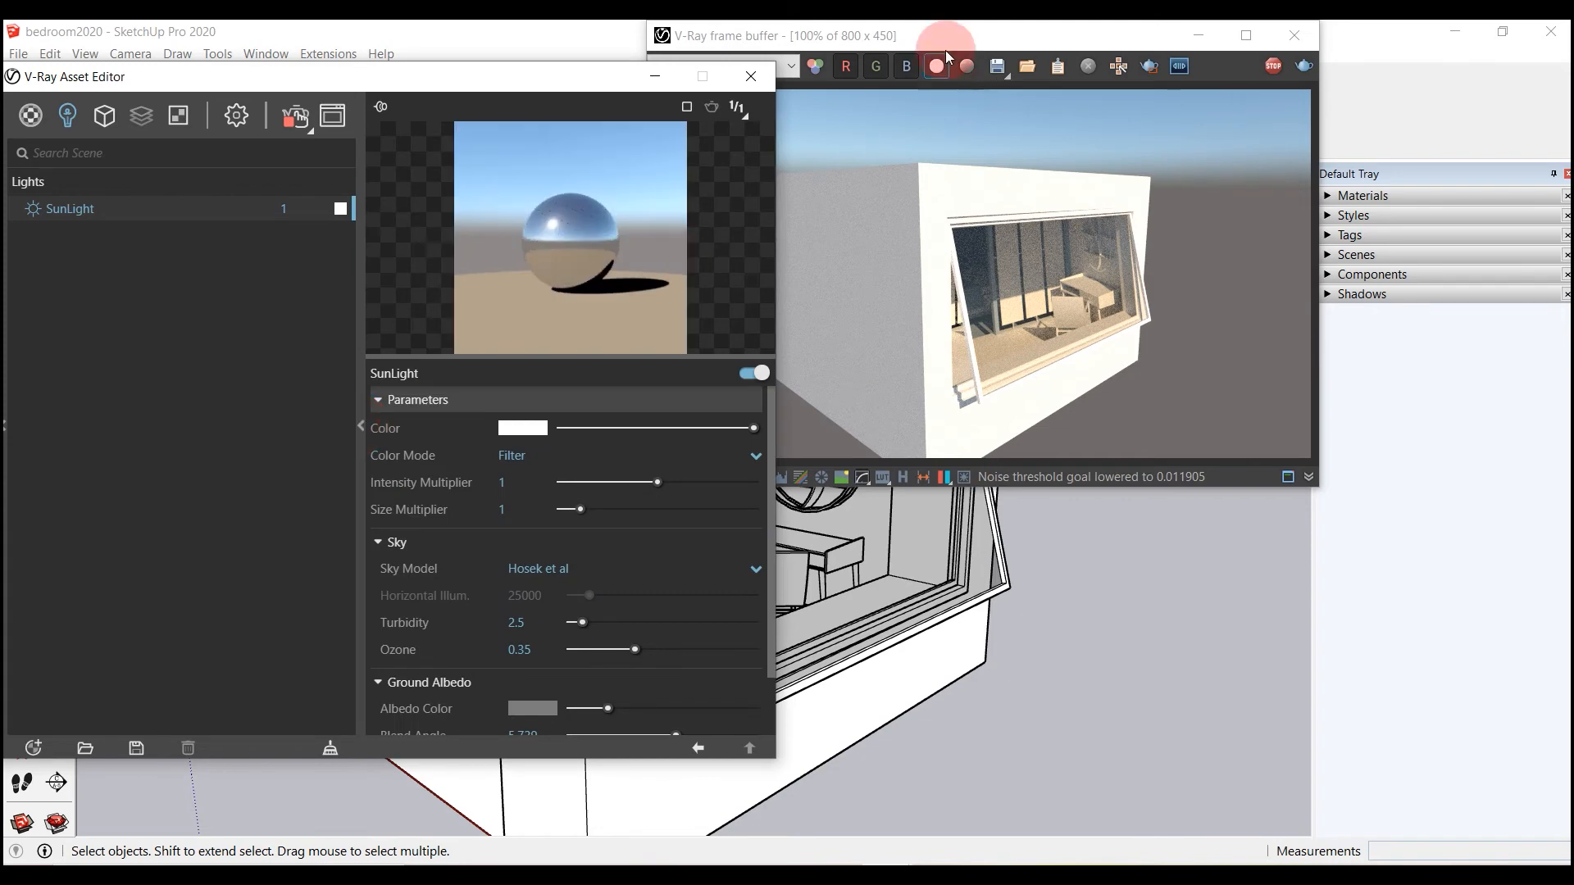
{"action": "double_click", "coordinate": [1112, 27]}
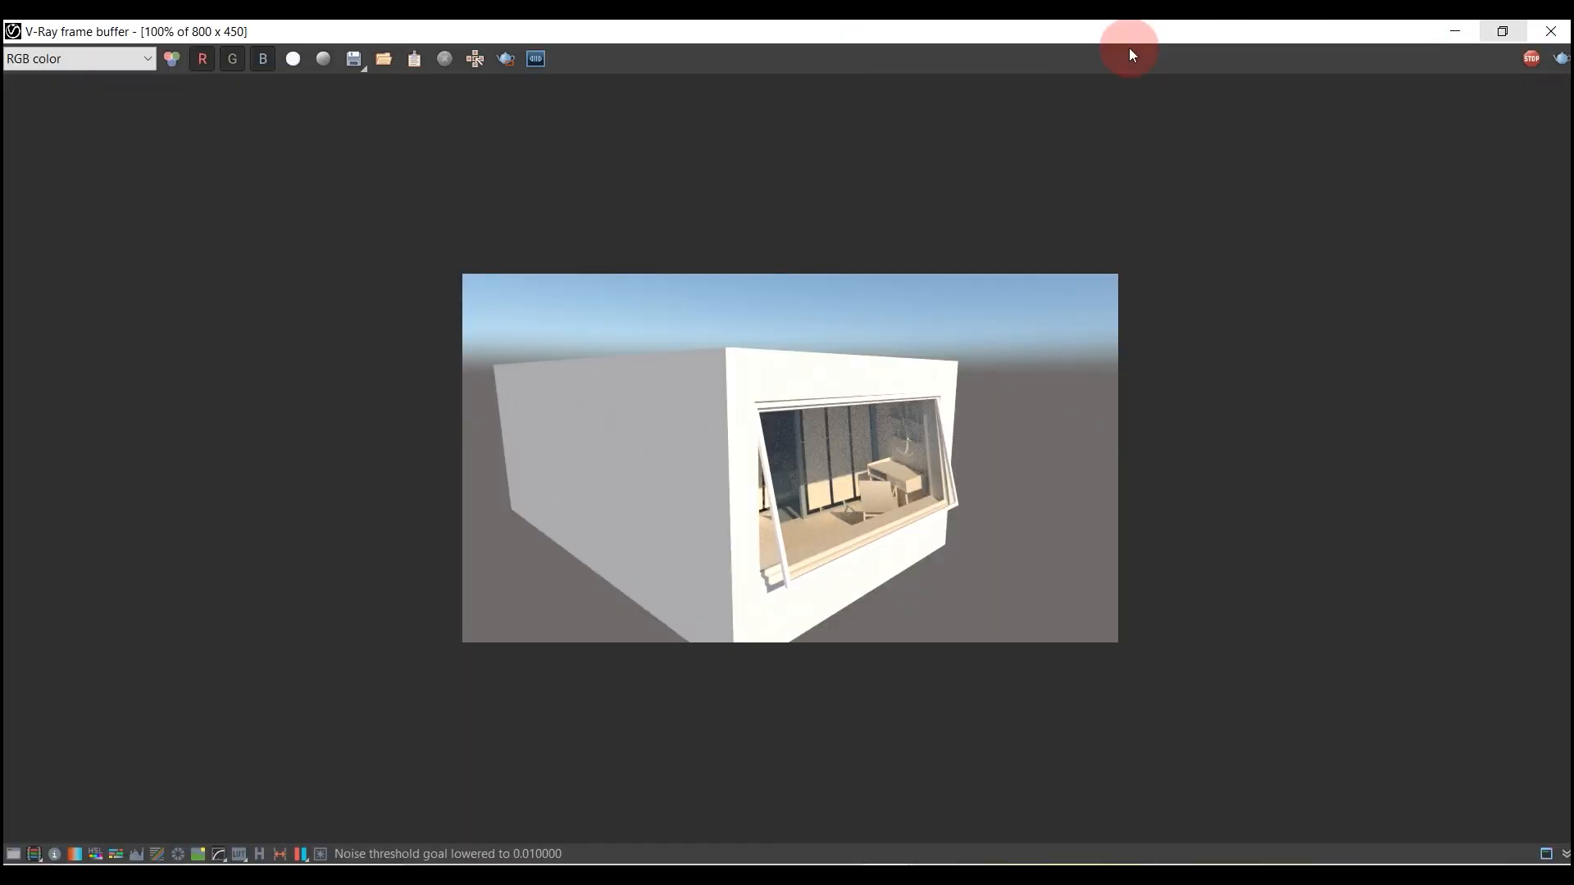
{"action": "left_click_drag", "start_coordinate": [1114, 38], "coordinate": [1218, 41]}
{"action": "left_click", "coordinate": [695, 433]}
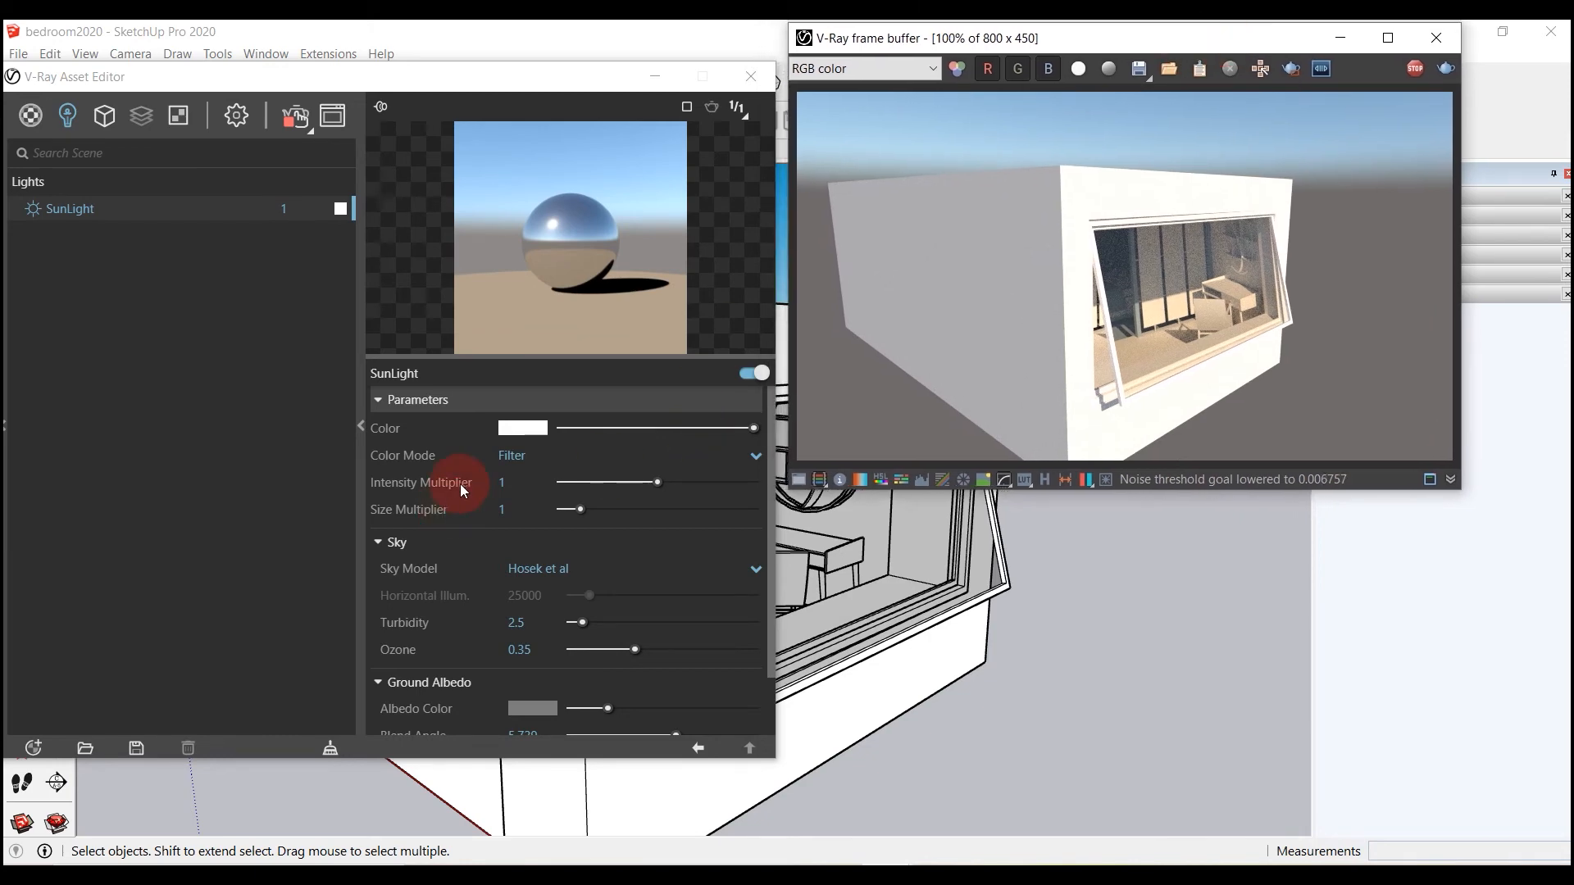
Step: Keep the SunLight's colour mode on Filter and set its colour to pale pink, RGB 0.976, 0.933, 0.933
{"action": "left_click", "coordinate": [756, 456]}
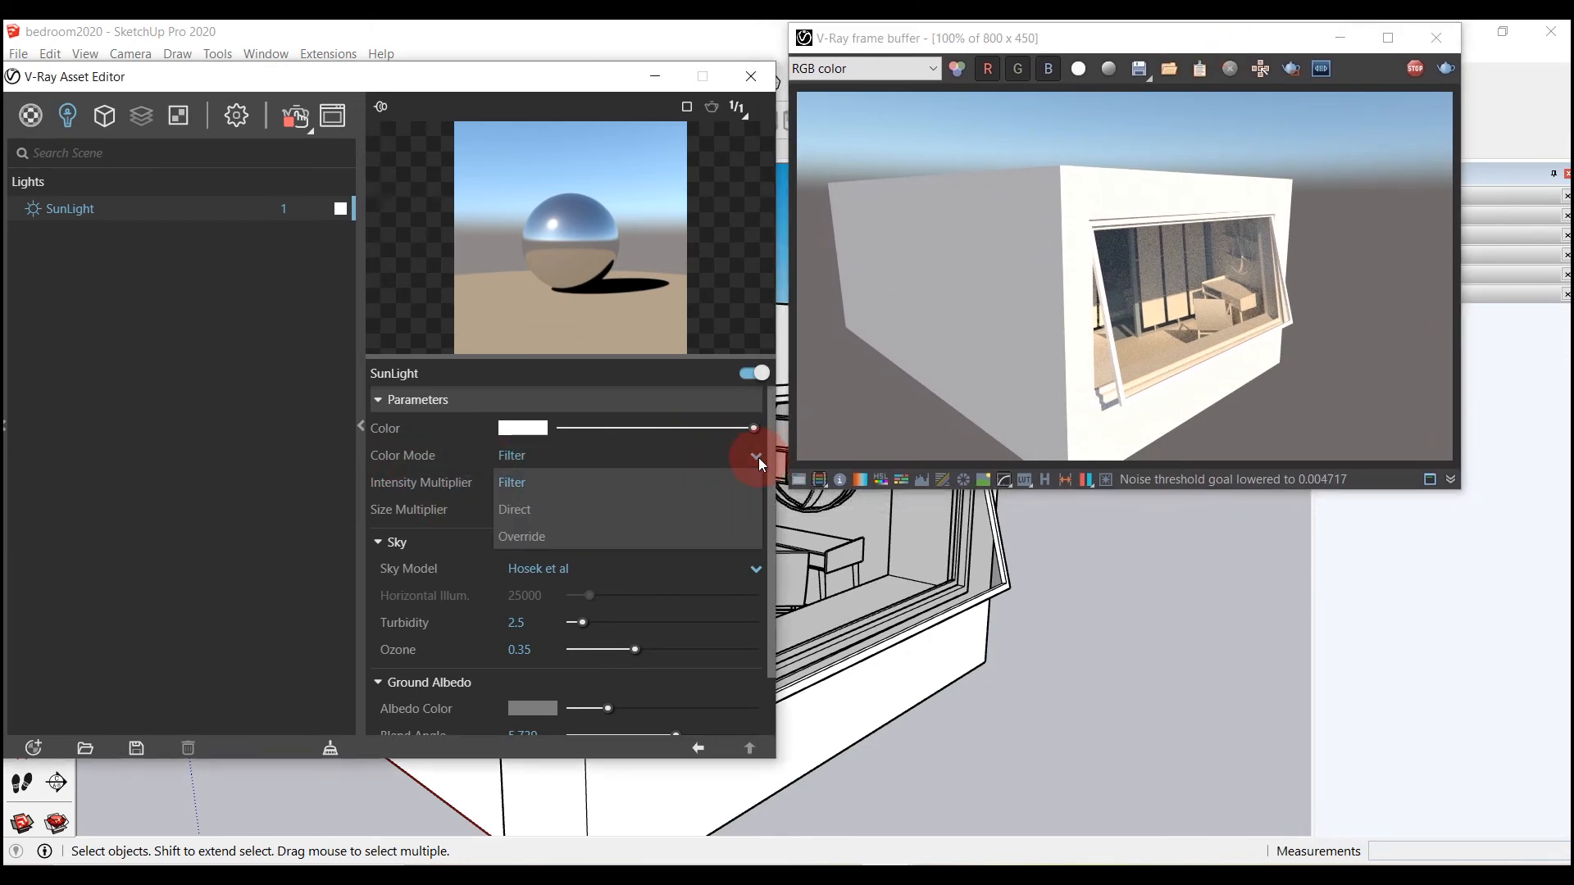
{"action": "left_click", "coordinate": [529, 428]}
{"action": "left_click_drag", "start_coordinate": [506, 317], "coordinate": [477, 293]}
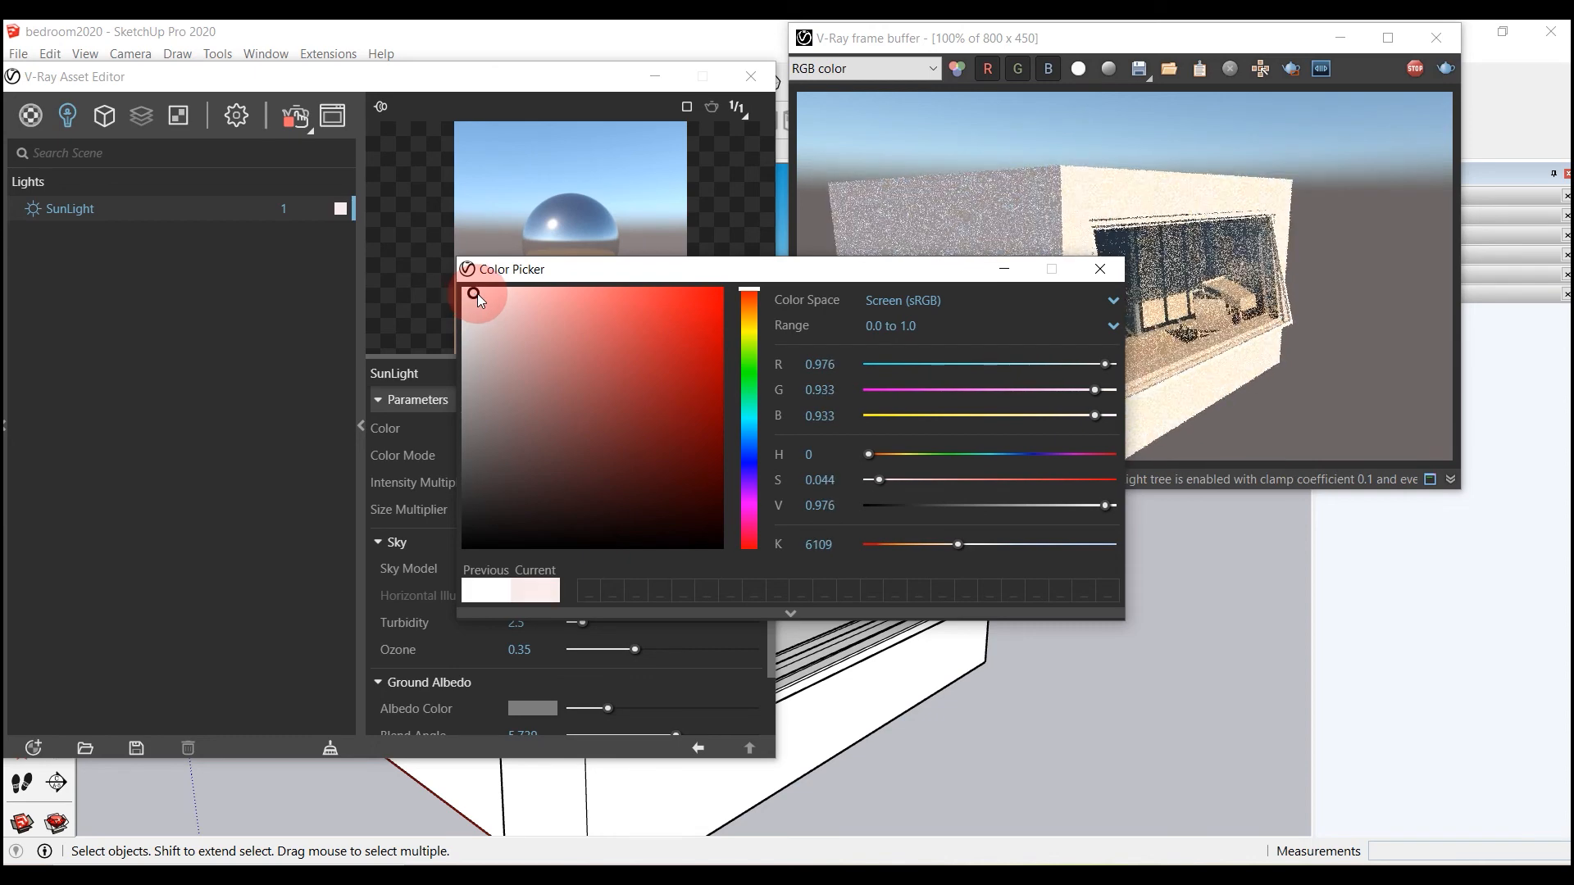
{"action": "left_click", "coordinate": [1101, 269]}
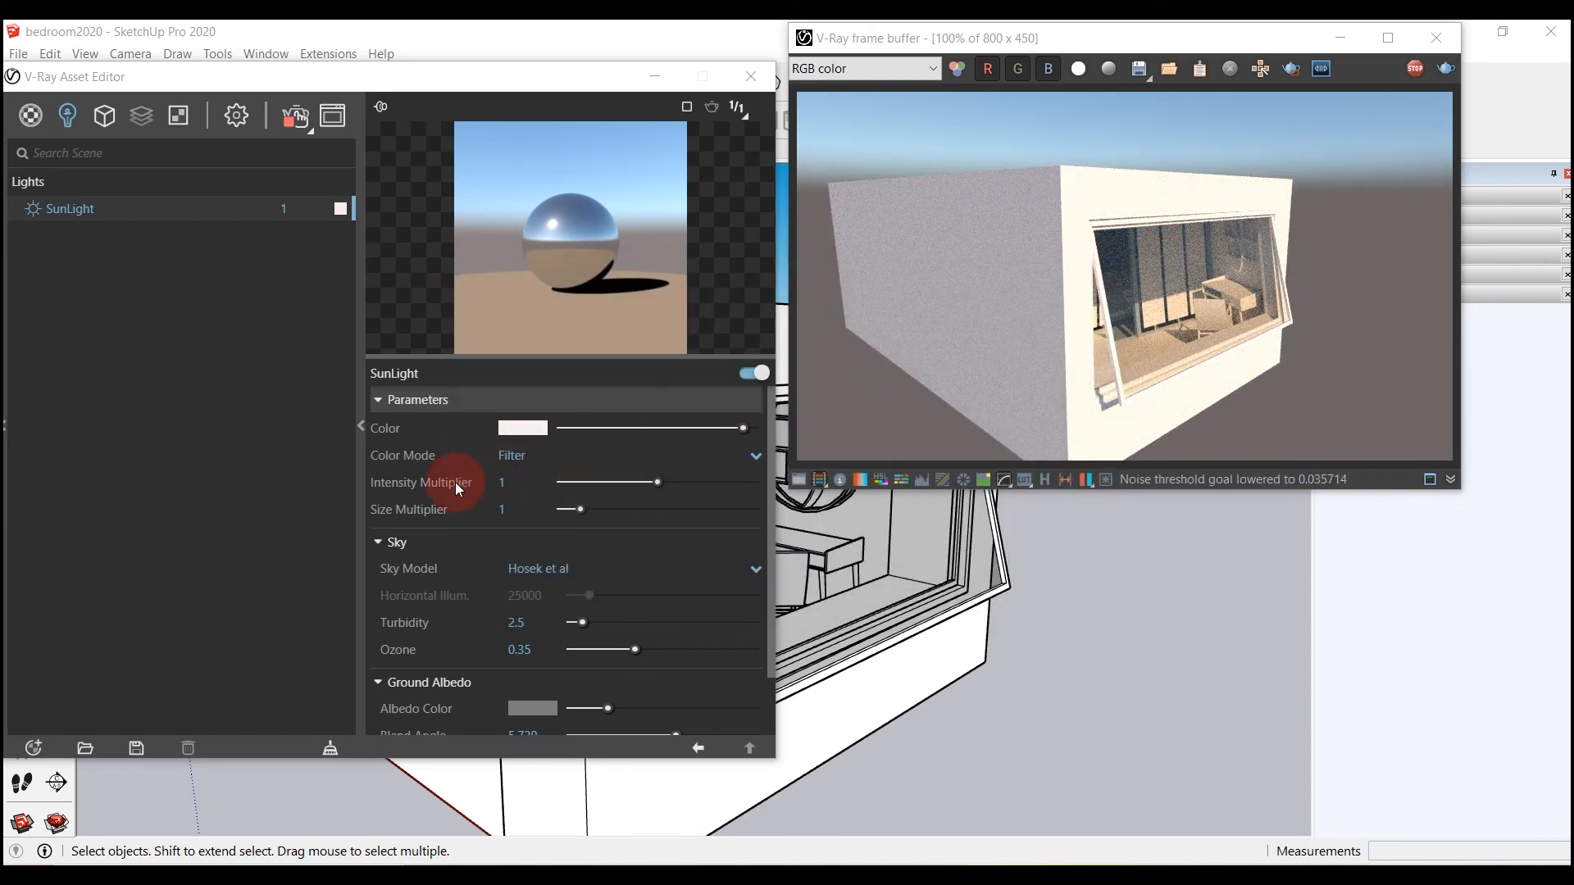
Step: Try SunLight size multipliers of 2 and 4.8 and return the size multiplier to 1
{"action": "double_click", "coordinate": [500, 510]}
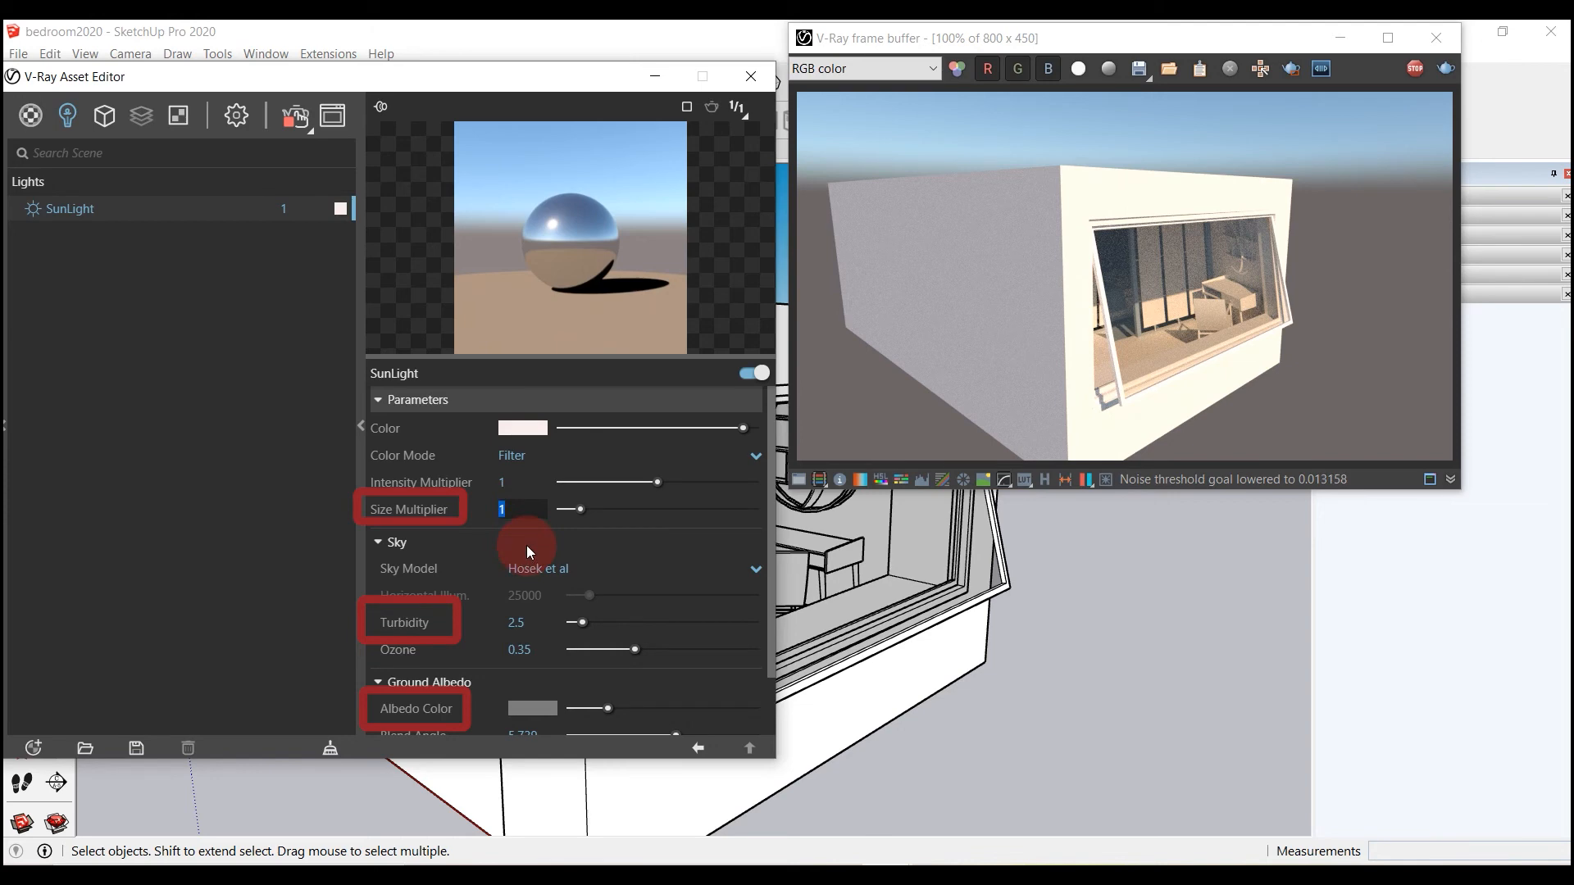
{"action": "key", "text": "Return"}
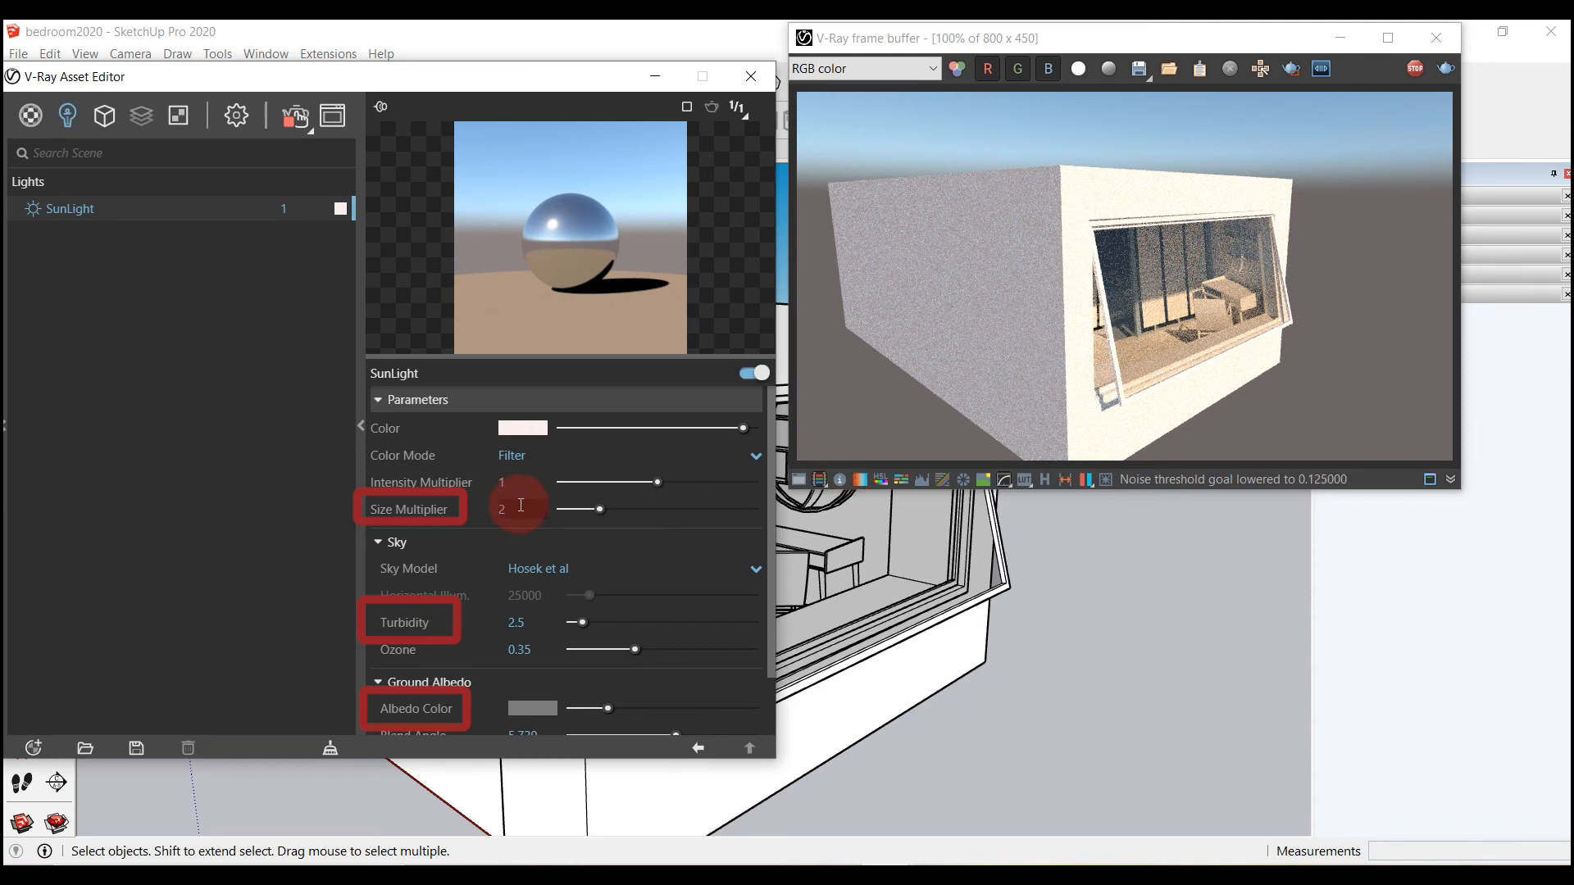
{"action": "left_click_drag", "start_coordinate": [602, 510], "coordinate": [654, 515]}
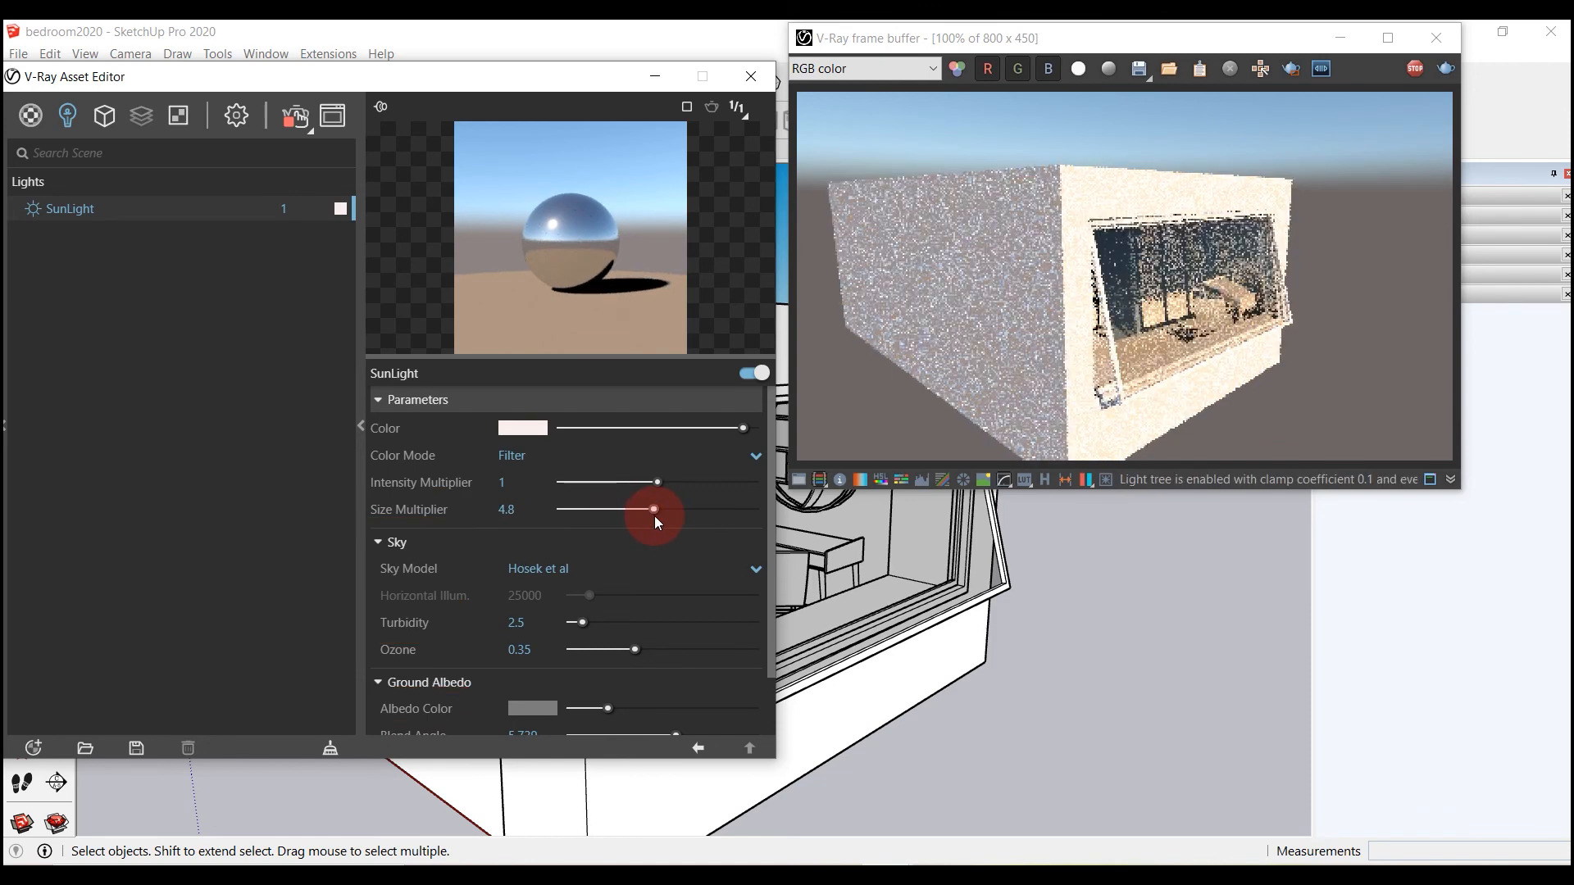
{"action": "left_click_drag", "start_coordinate": [654, 515], "coordinate": [583, 508]}
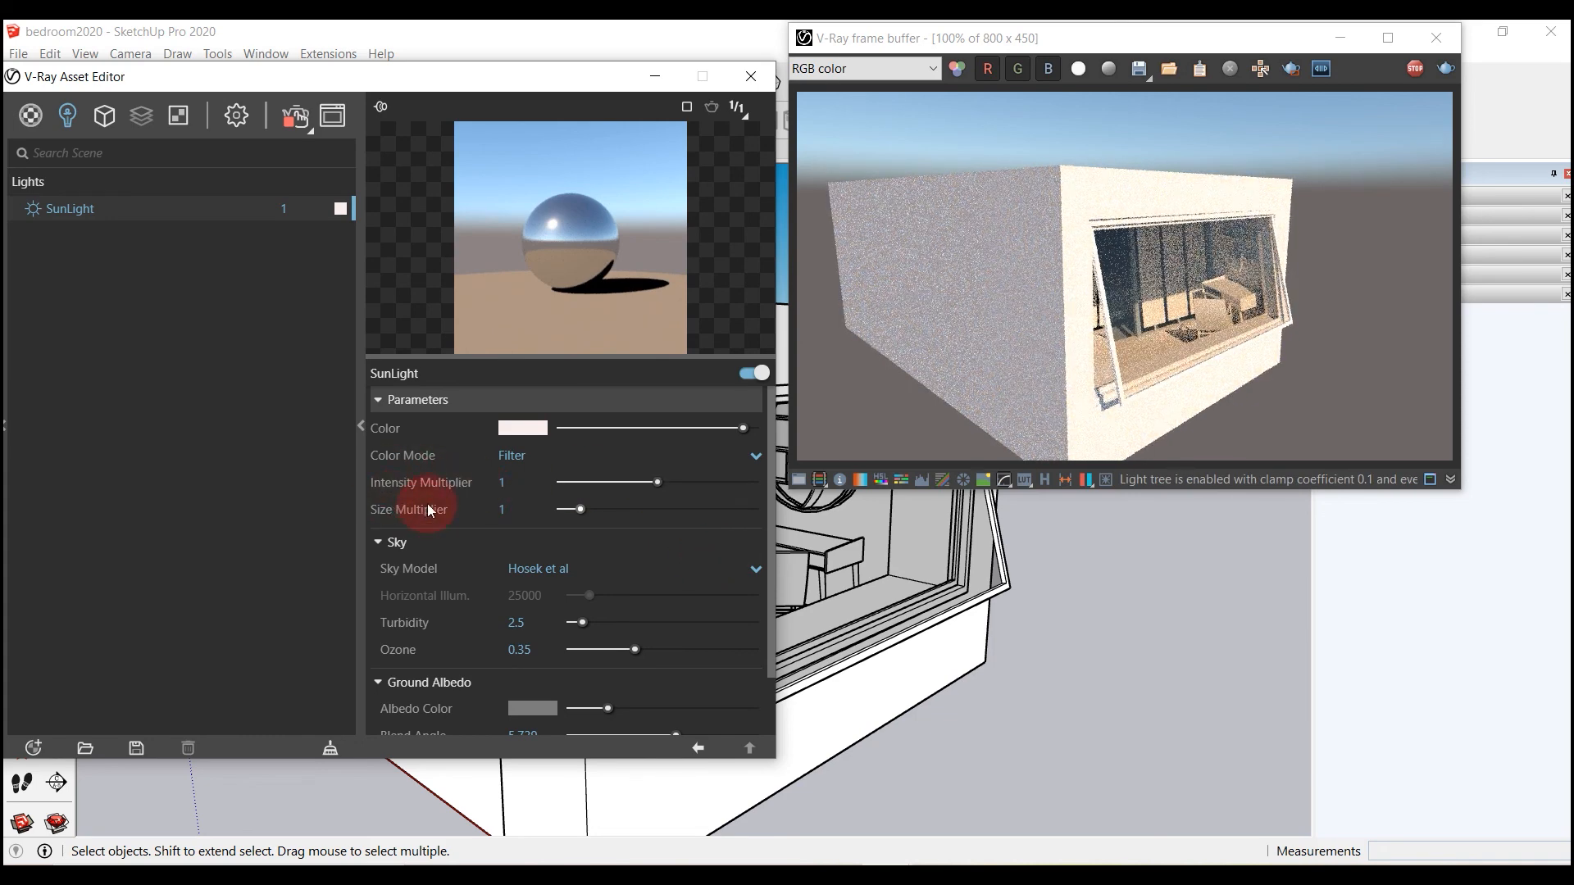
Step: Read the description of the SunLight's Turbidity setting and examine the remaining Sky and Ground Albedo parameters
{"action": "mouse_move", "coordinate": [485, 625]}
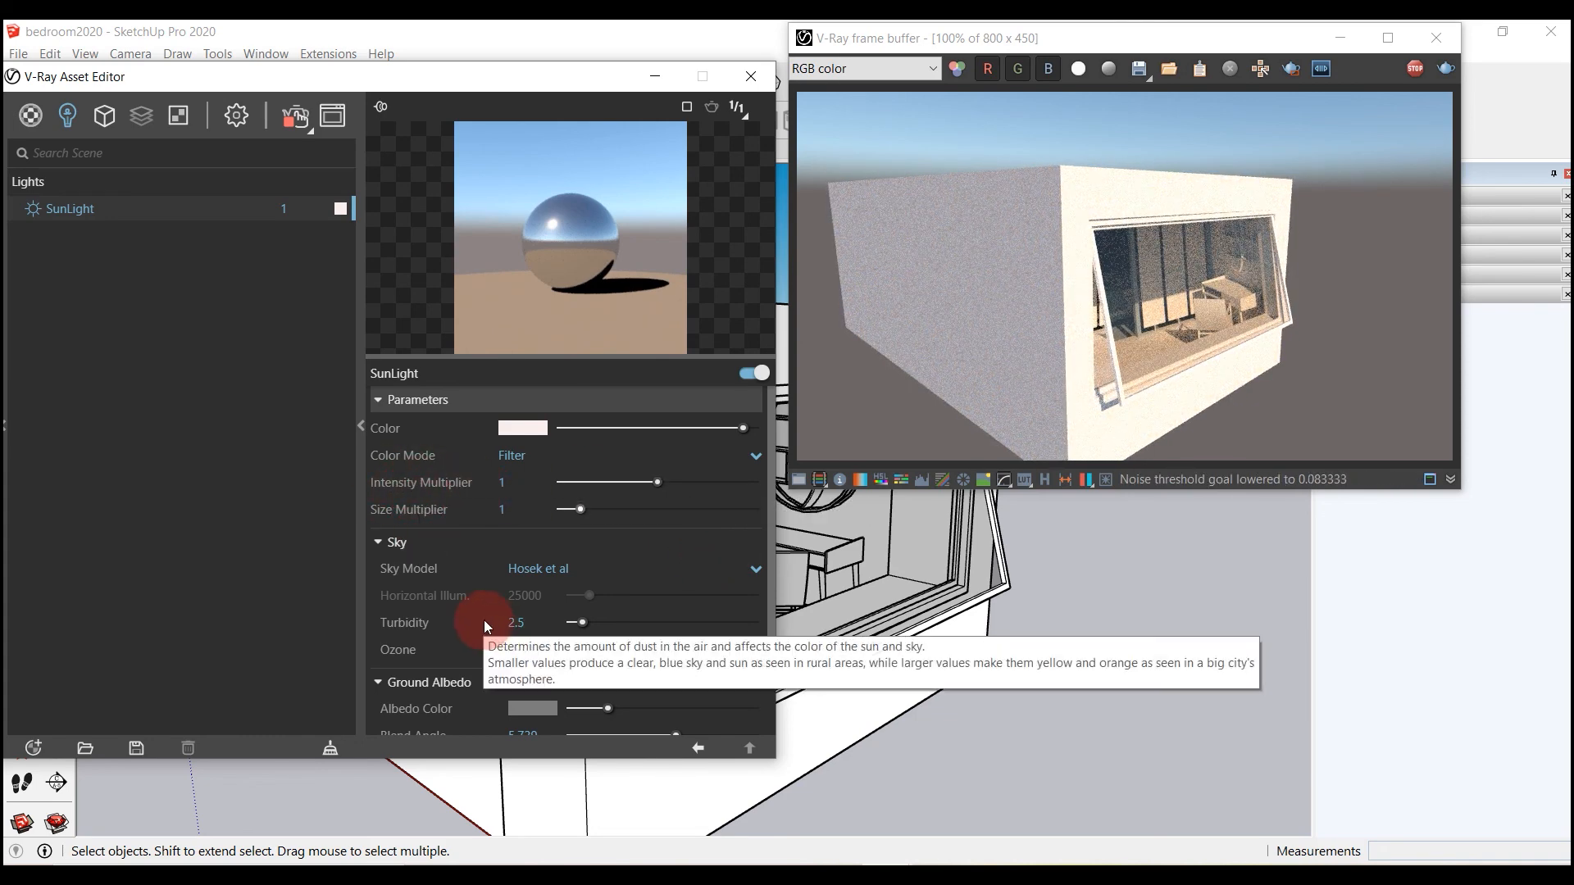
{"action": "scroll", "coordinate": [484, 619], "scroll_direction": "down", "scroll_amount": 1}
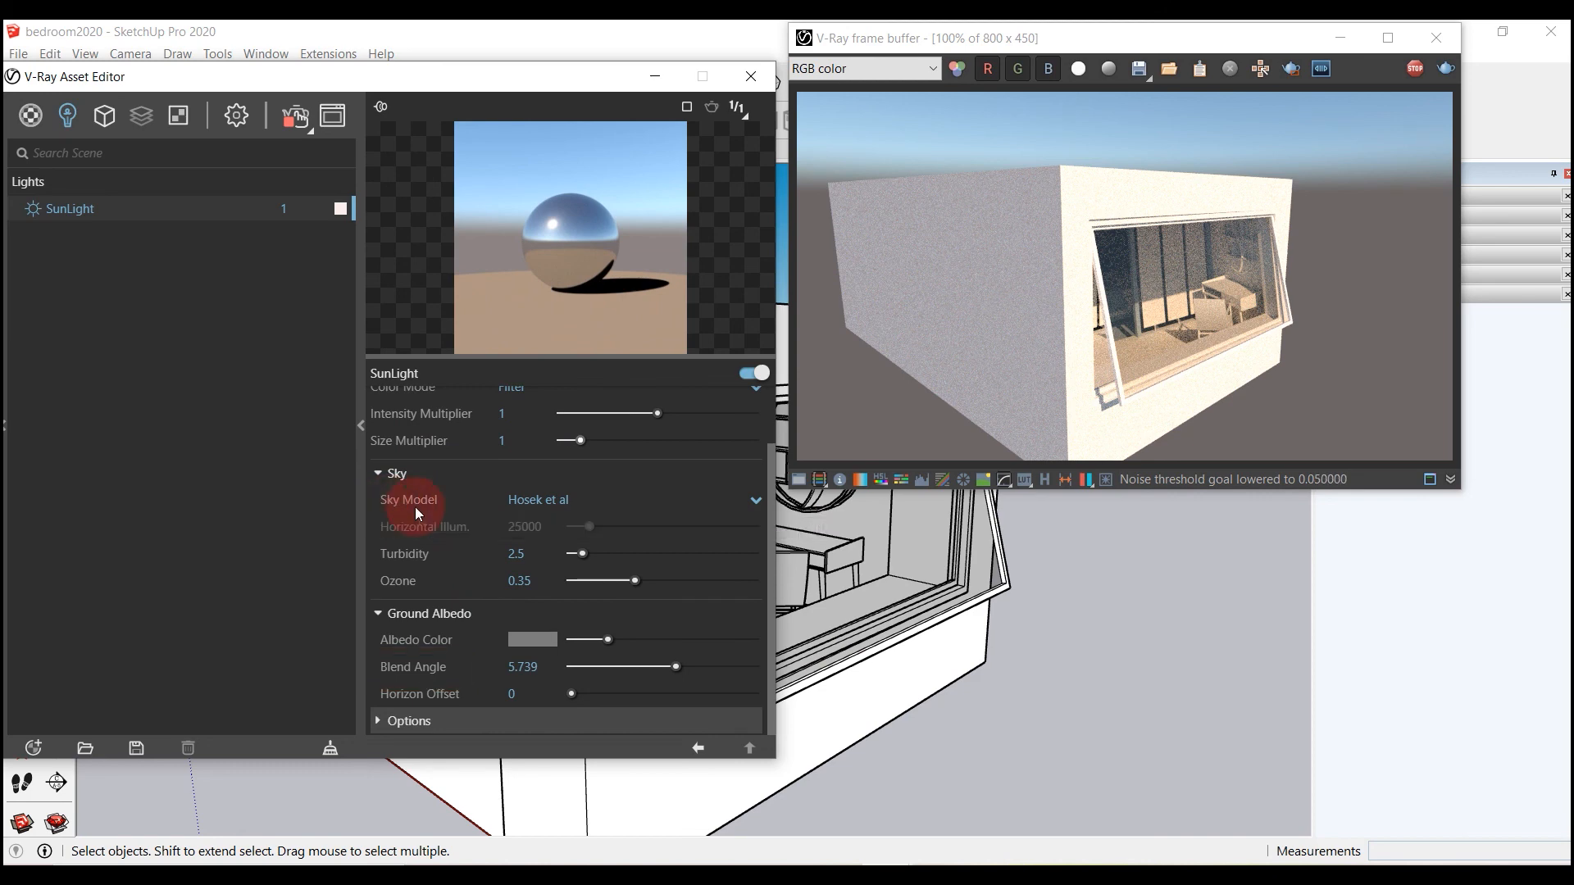